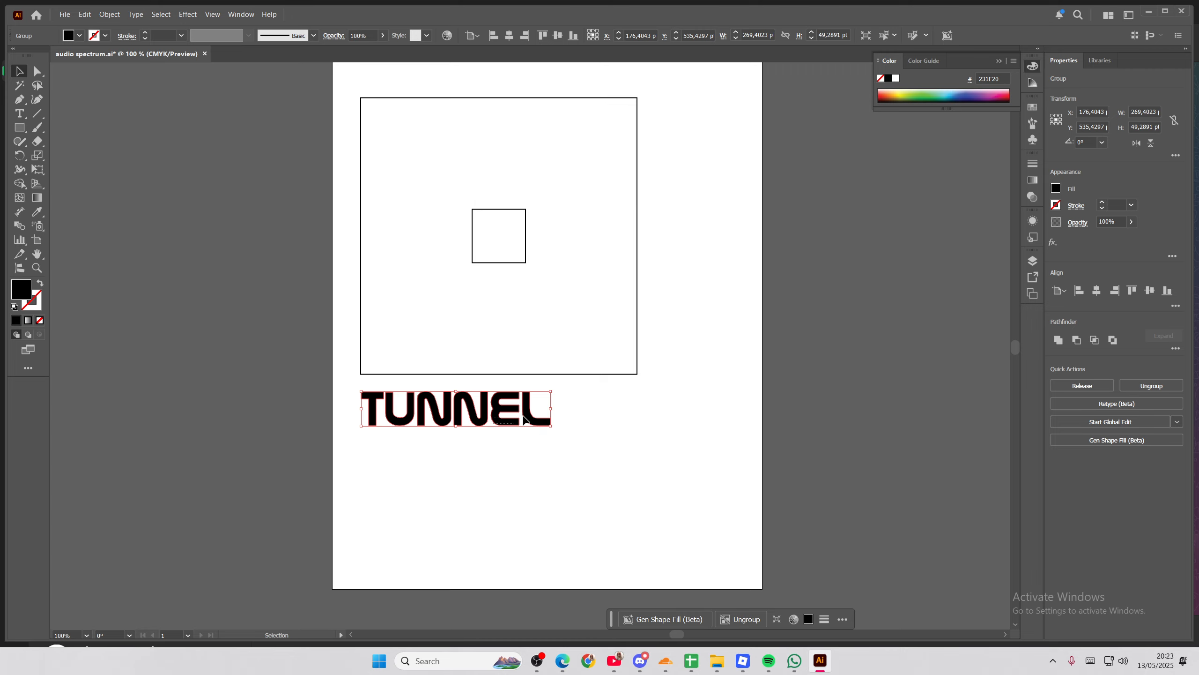
- Move the TUNNEL text off the artboard beside its upper part and paste a copy of it below, level with the large square's lower edge
{"action": "left_click", "coordinate": [554, 445]}
{"action": "left_click_drag", "start_coordinate": [508, 415], "coordinate": [746, 300]}
{"action": "left_click", "coordinate": [484, 454]}
{"action": "left_click_drag", "start_coordinate": [492, 423], "coordinate": [907, 126]}
{"action": "key", "text": "ctrl+v"}
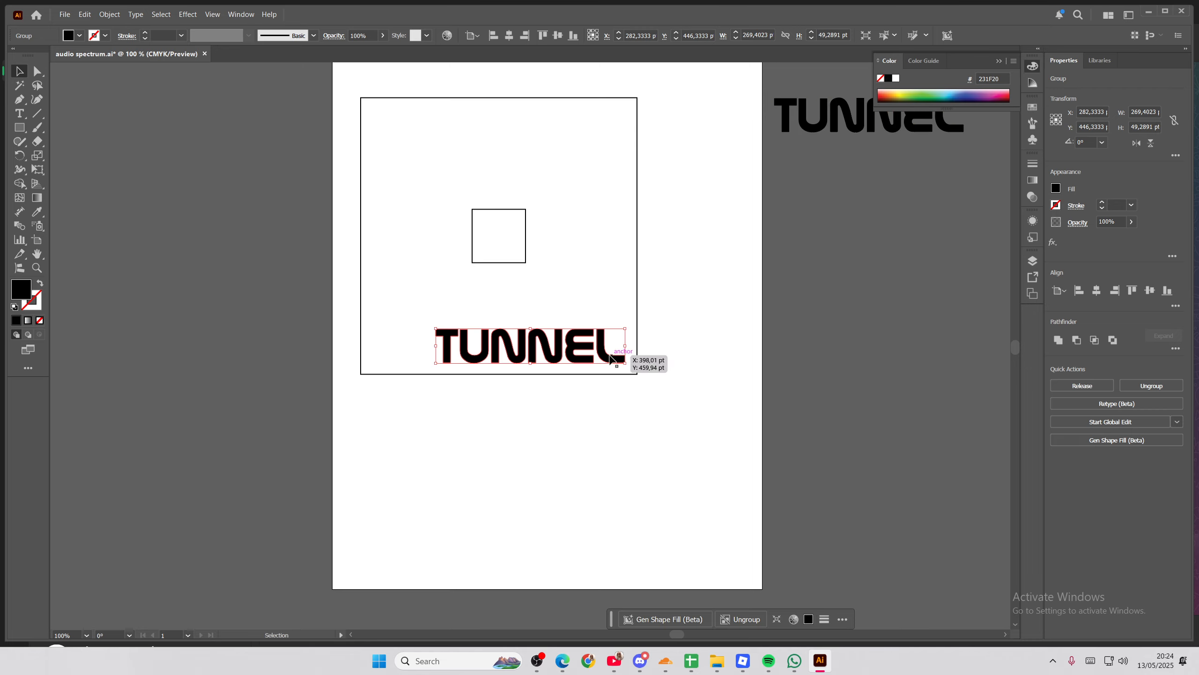
{"action": "left_click_drag", "start_coordinate": [611, 363], "coordinate": [959, 429]}
- Align the two TUNNEL words to each other by their horizontal centres and collapse the colour controls
{"action": "left_click", "coordinate": [876, 372]}
{"action": "left_click_drag", "start_coordinate": [870, 449], "coordinate": [799, 100]}
{"action": "left_click", "coordinate": [770, 623]}
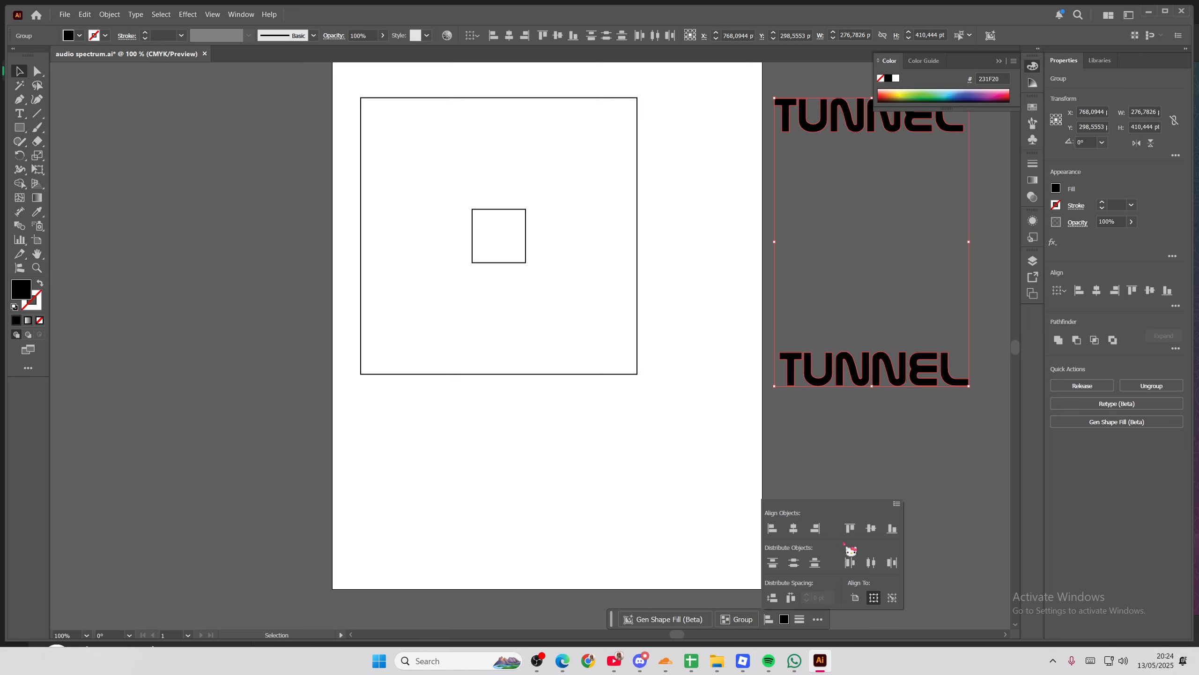
{"action": "left_click", "coordinate": [793, 528]}
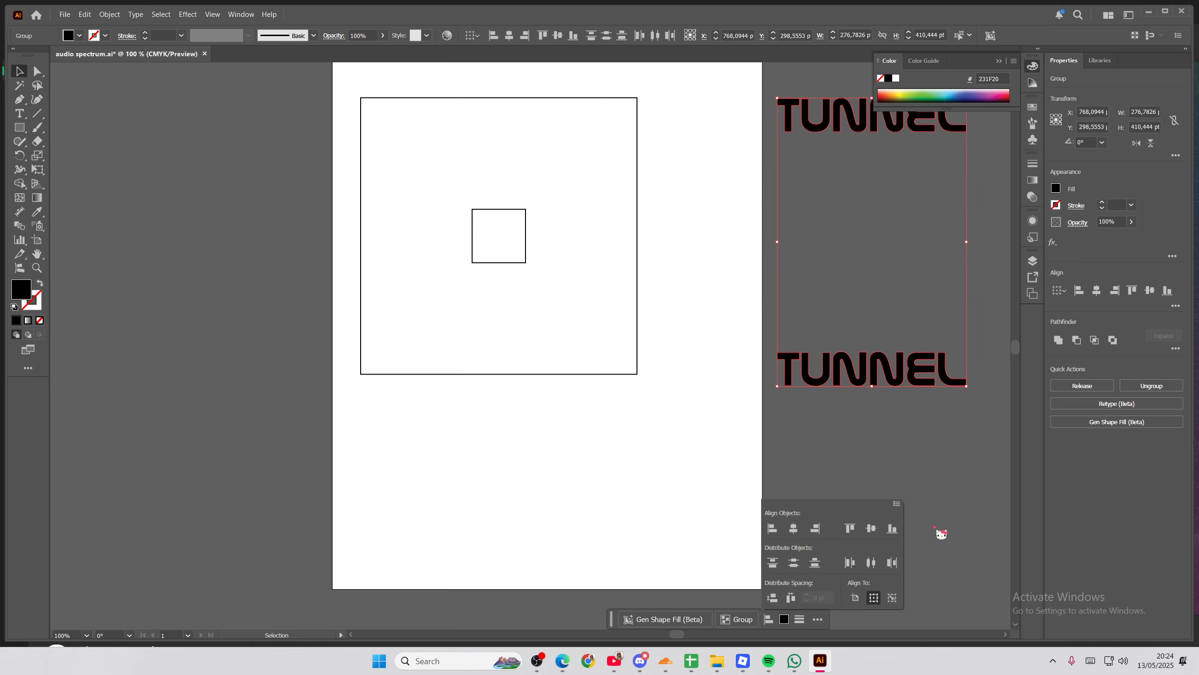
{"action": "left_click", "coordinate": [1002, 63]}
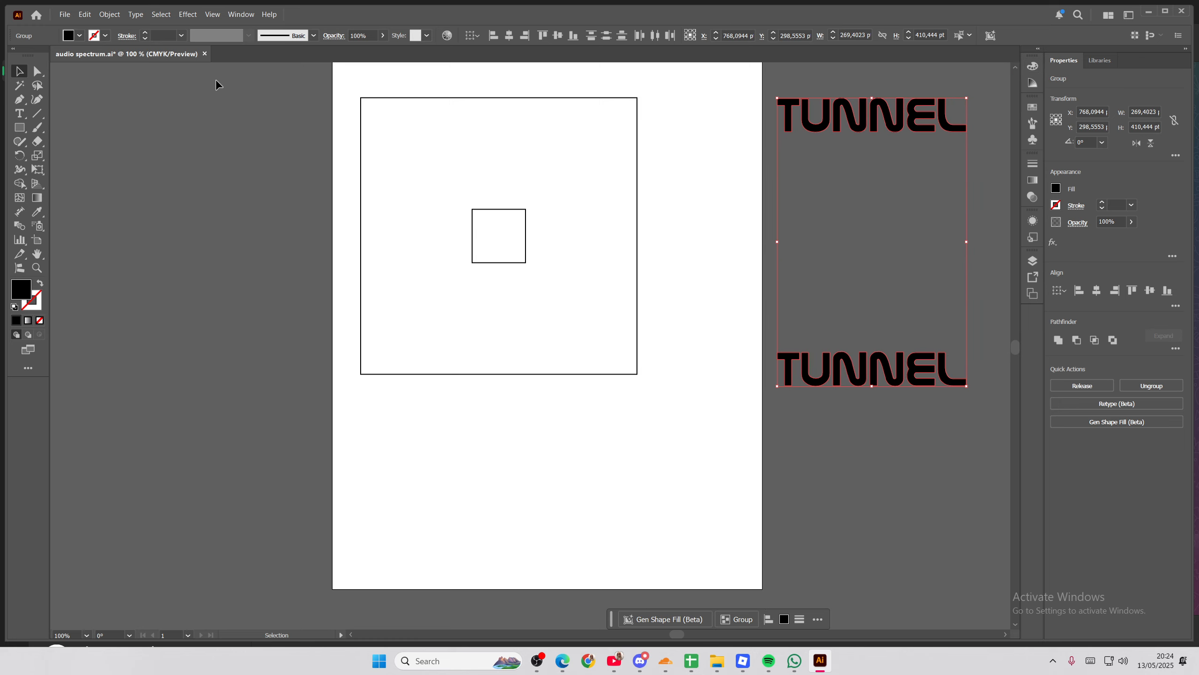
- Make a blend between the two TUNNEL words with the spacing set to Specified Steps
{"action": "left_click", "coordinate": [110, 14]}
{"action": "mouse_move", "coordinate": [169, 322]}
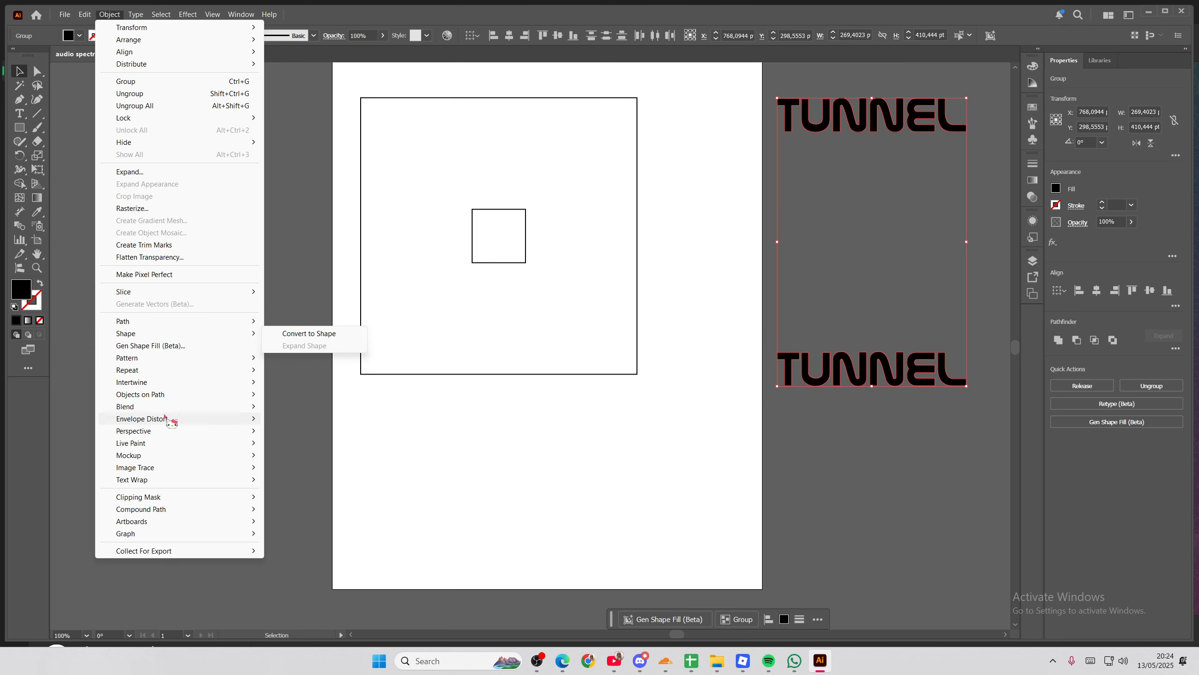
{"action": "mouse_move", "coordinate": [191, 407]}
{"action": "left_click", "coordinate": [304, 436]}
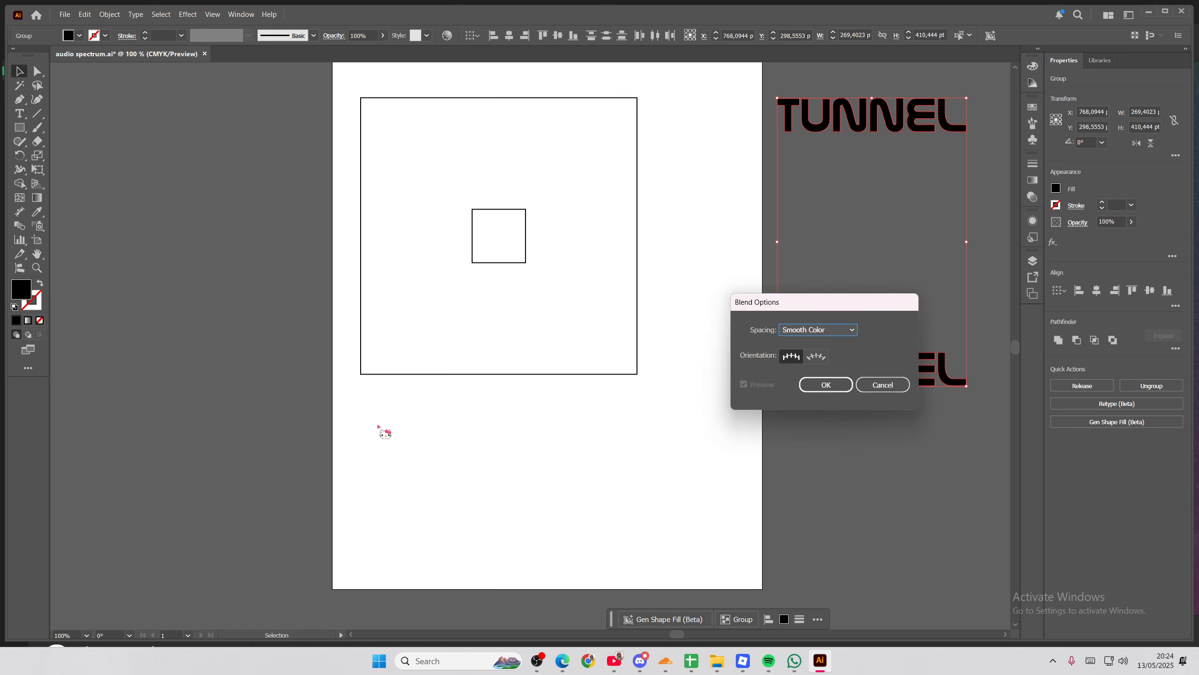
{"action": "left_click", "coordinate": [803, 330]}
{"action": "left_click", "coordinate": [798, 350]}
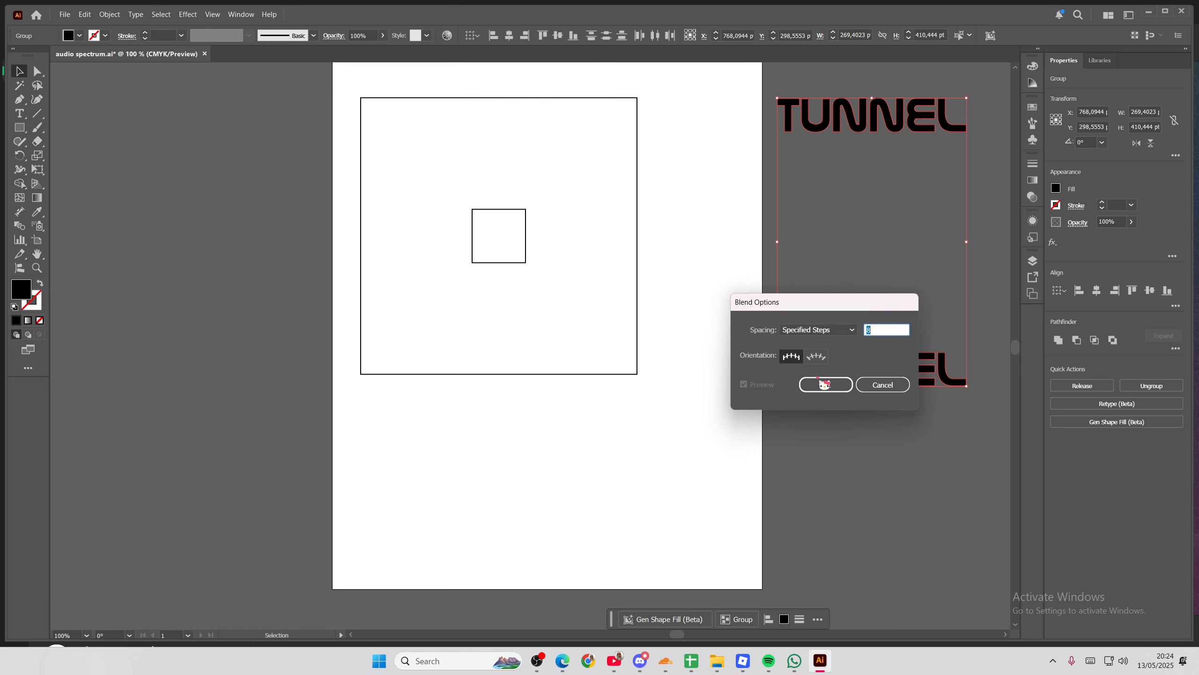
{"action": "left_click", "coordinate": [824, 384]}
{"action": "left_click", "coordinate": [100, 15]}
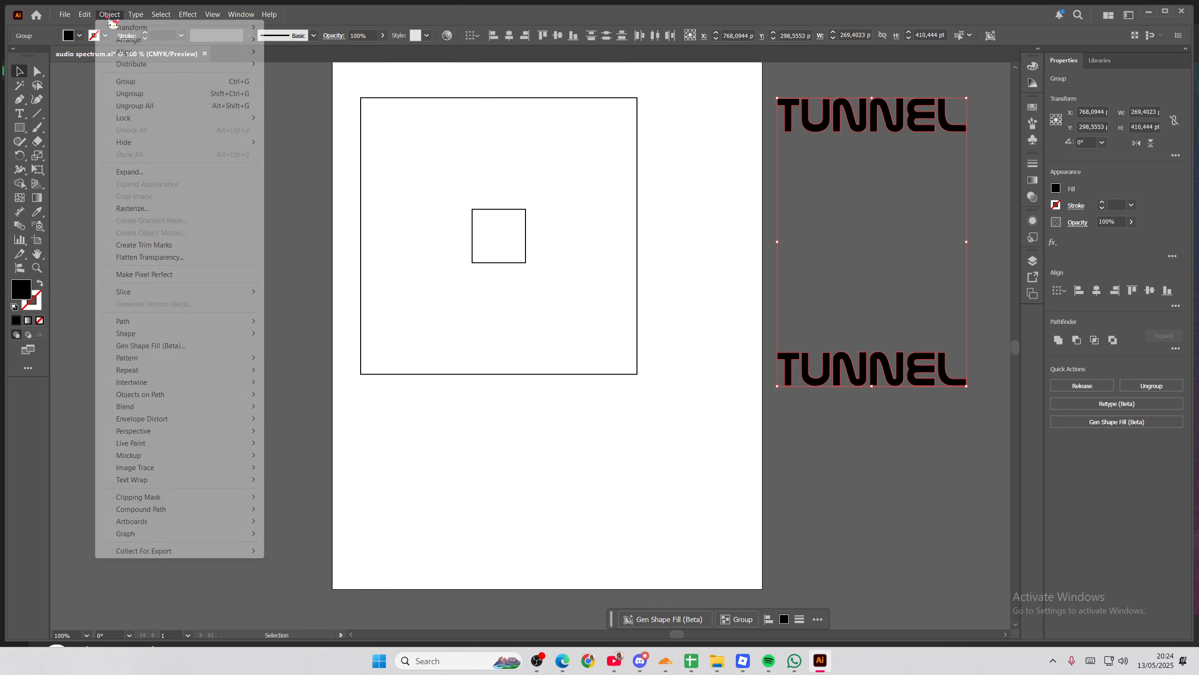
{"action": "mouse_move", "coordinate": [246, 407]}
{"action": "left_click", "coordinate": [289, 407]}
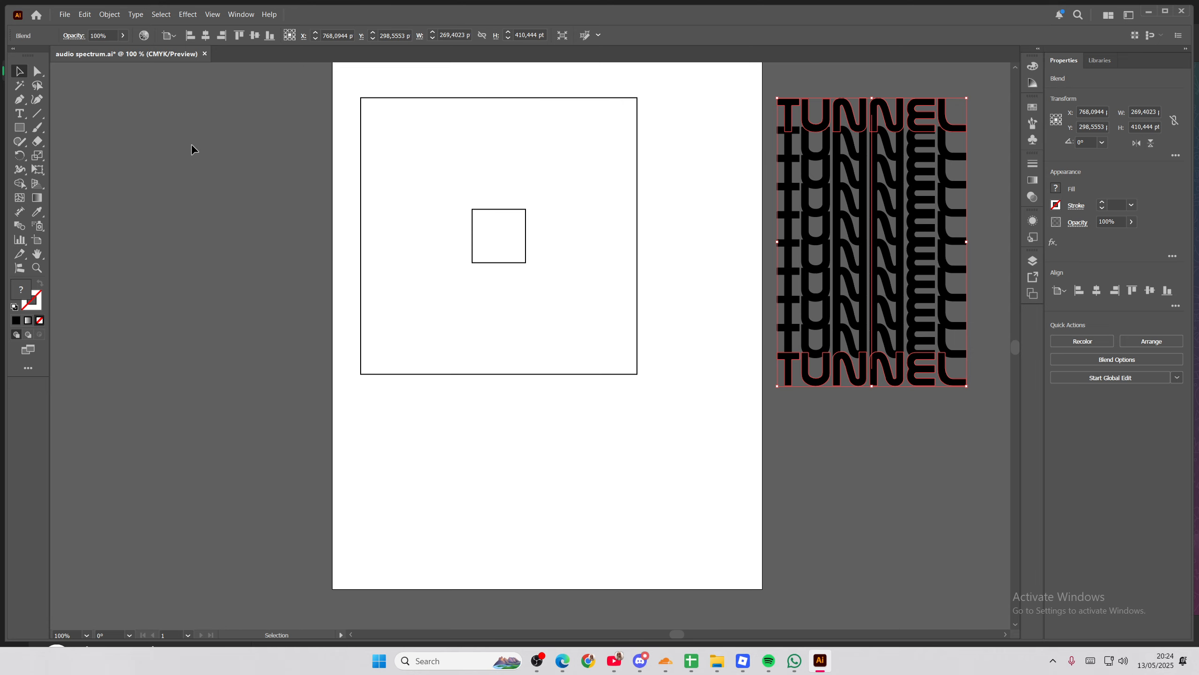
- Set the TUNNEL blend's spacing to 5 specified steps, previewing 3 and 4 steps first
{"action": "left_click", "coordinate": [118, 17]}
{"action": "mouse_move", "coordinate": [174, 407]}
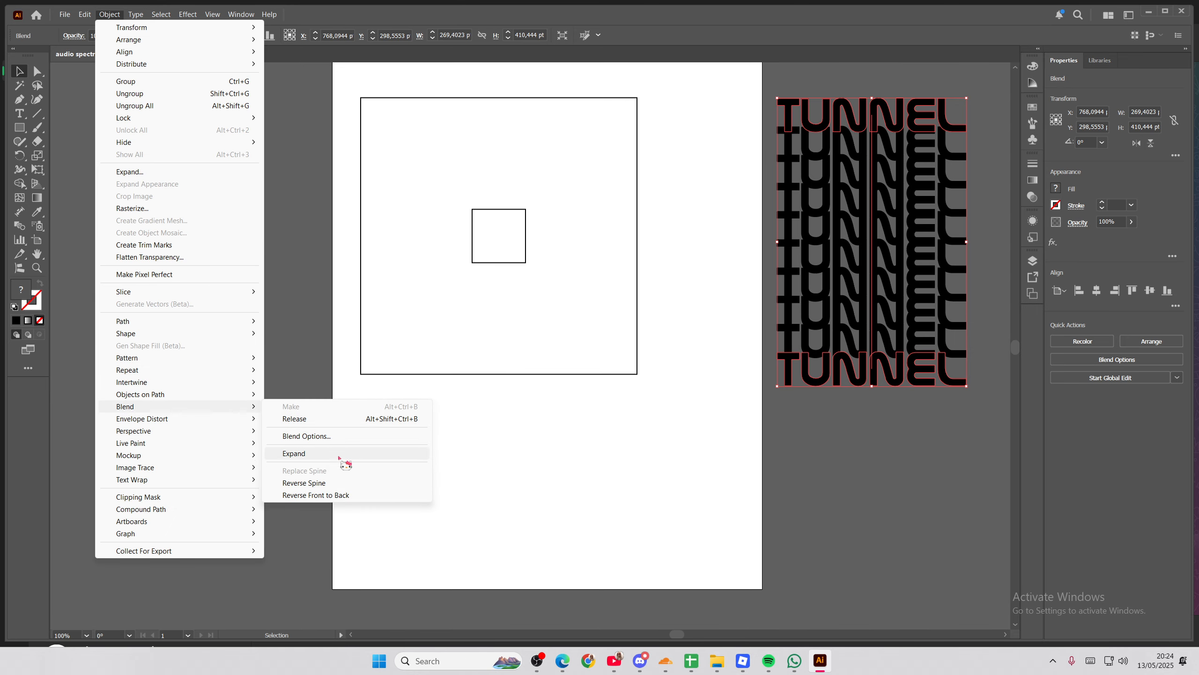
{"action": "left_click", "coordinate": [330, 437]}
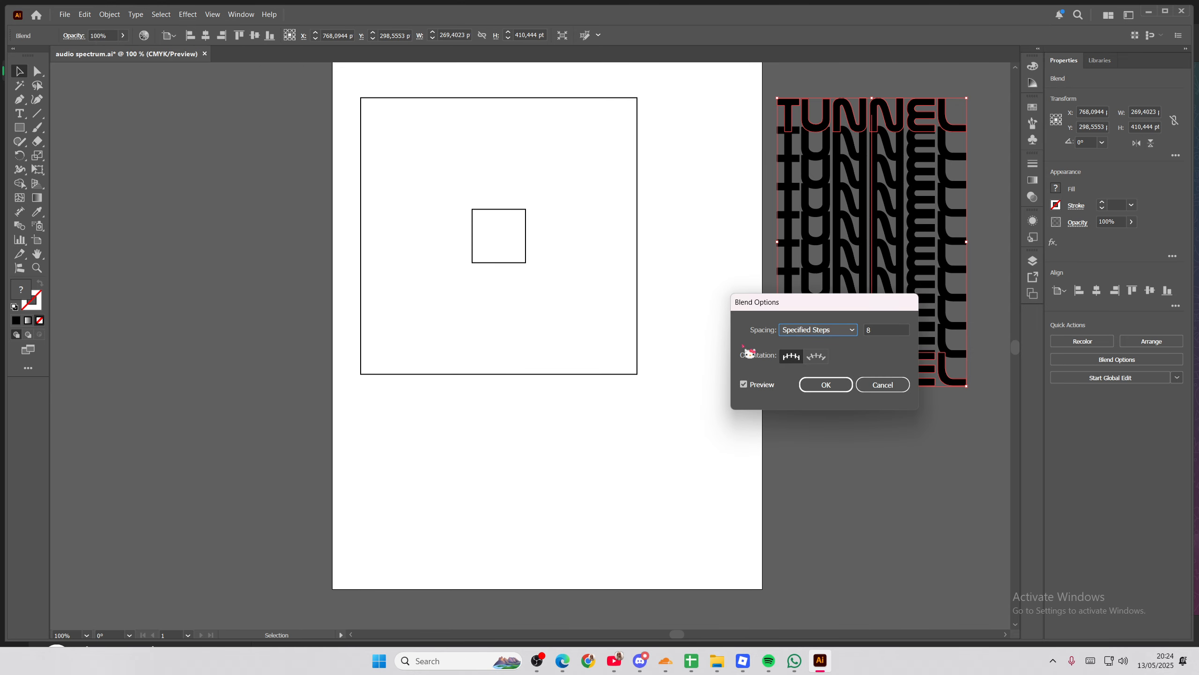
{"action": "left_click", "coordinate": [882, 332]}
{"action": "type", "text": "3"}
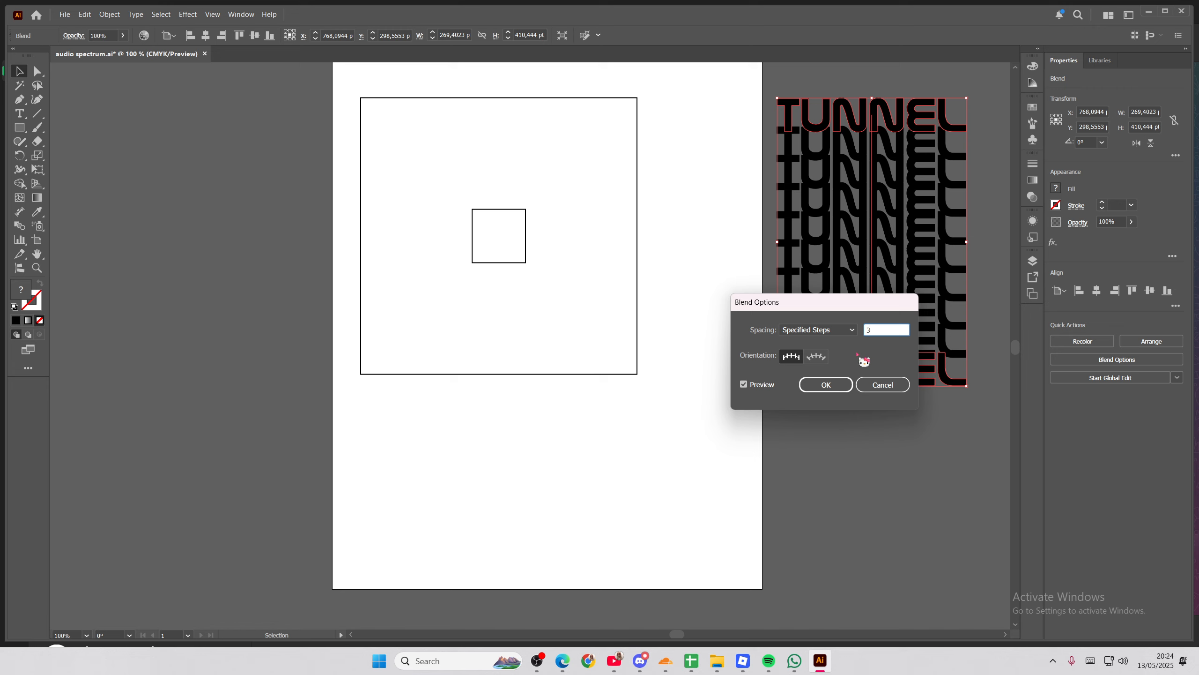
{"action": "key", "text": "Tab"}
{"action": "left_click_drag", "start_coordinate": [836, 302], "coordinate": [630, 300]}
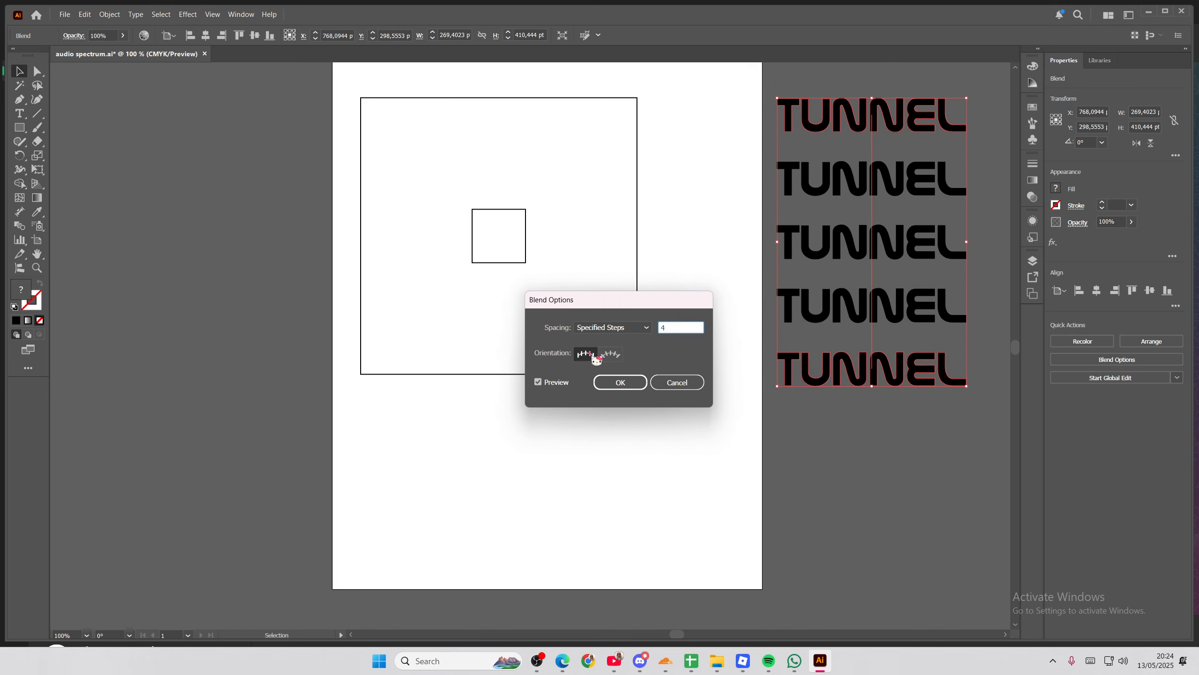
{"action": "type", "text": "4"}
{"action": "key", "text": "Tab"}
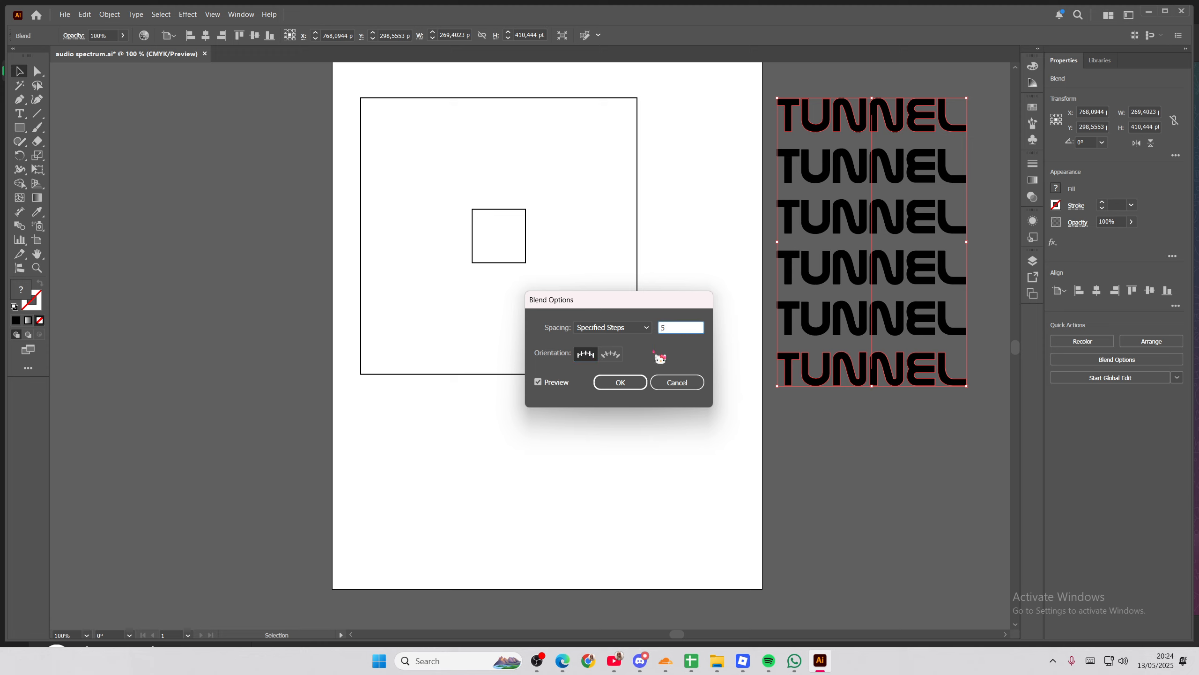
{"action": "type", "text": "5"}
{"action": "key", "text": "Tab"}
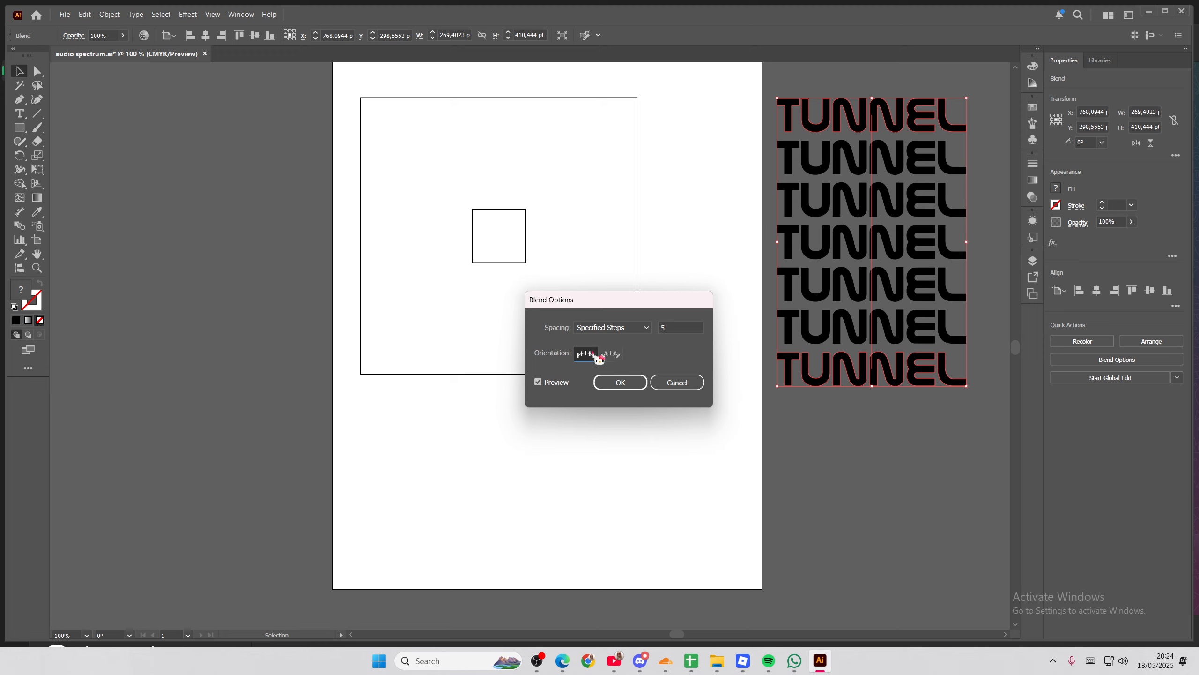
{"action": "left_click", "coordinate": [627, 383]}
- Expand the TUNNEL blend into regular shapes and place the resulting group beside the artboard
{"action": "left_click_drag", "start_coordinate": [860, 316], "coordinate": [635, 349]}
{"action": "key", "text": "ctrl+a"}
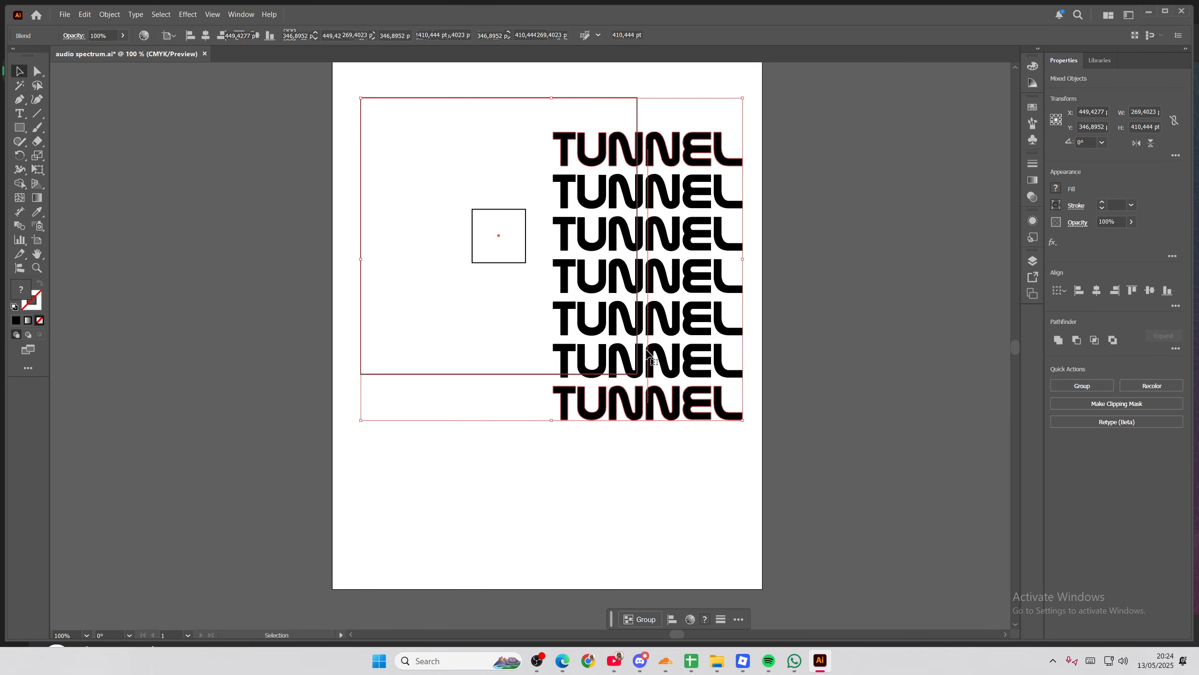
{"action": "left_click", "coordinate": [822, 274]}
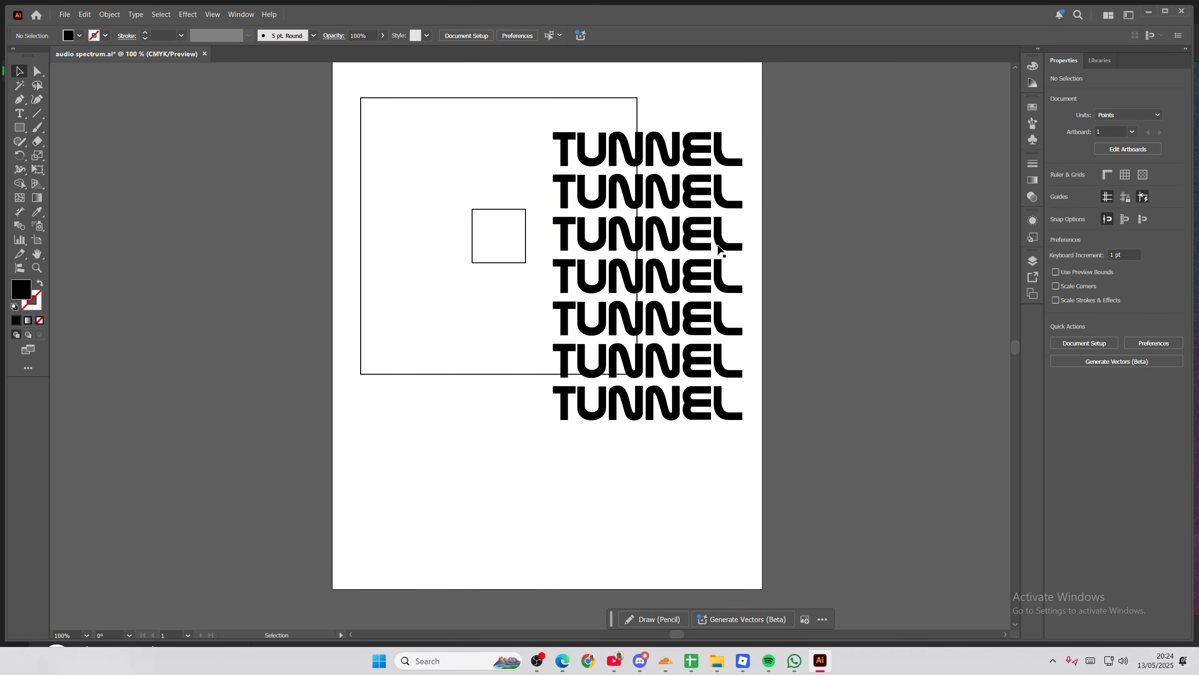
{"action": "left_click", "coordinate": [719, 245]}
{"action": "left_click", "coordinate": [110, 14]}
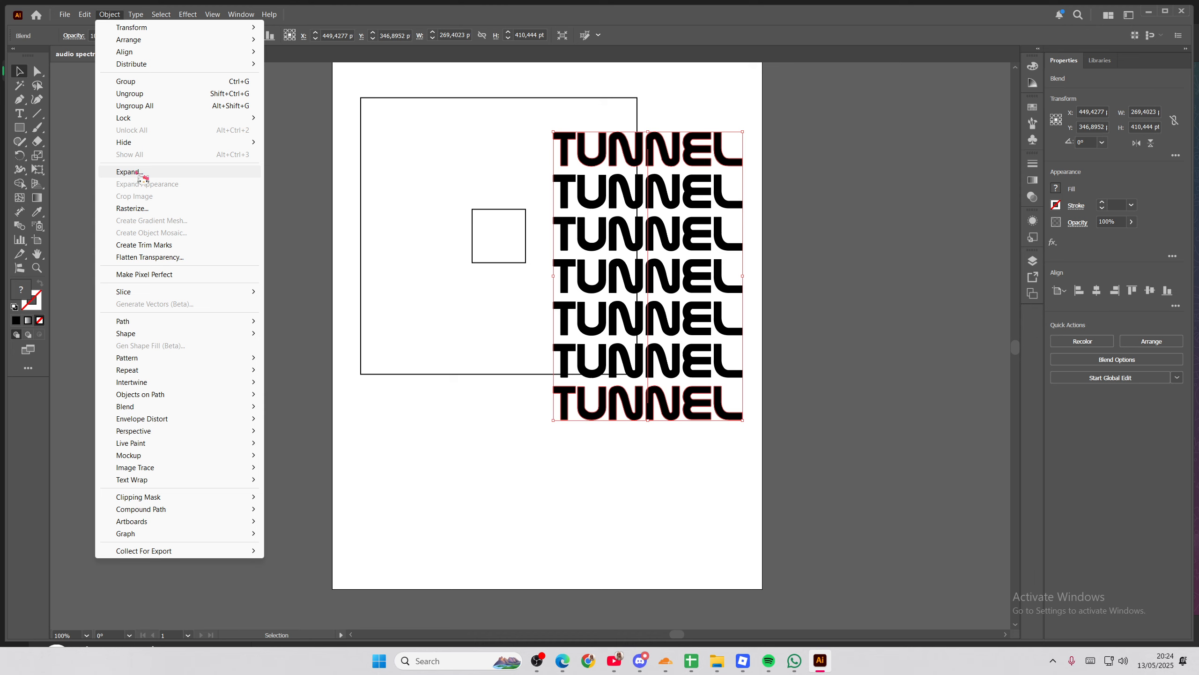
{"action": "left_click", "coordinate": [130, 172]}
{"action": "left_click", "coordinate": [583, 390]}
{"action": "left_click_drag", "start_coordinate": [680, 322], "coordinate": [897, 377]}
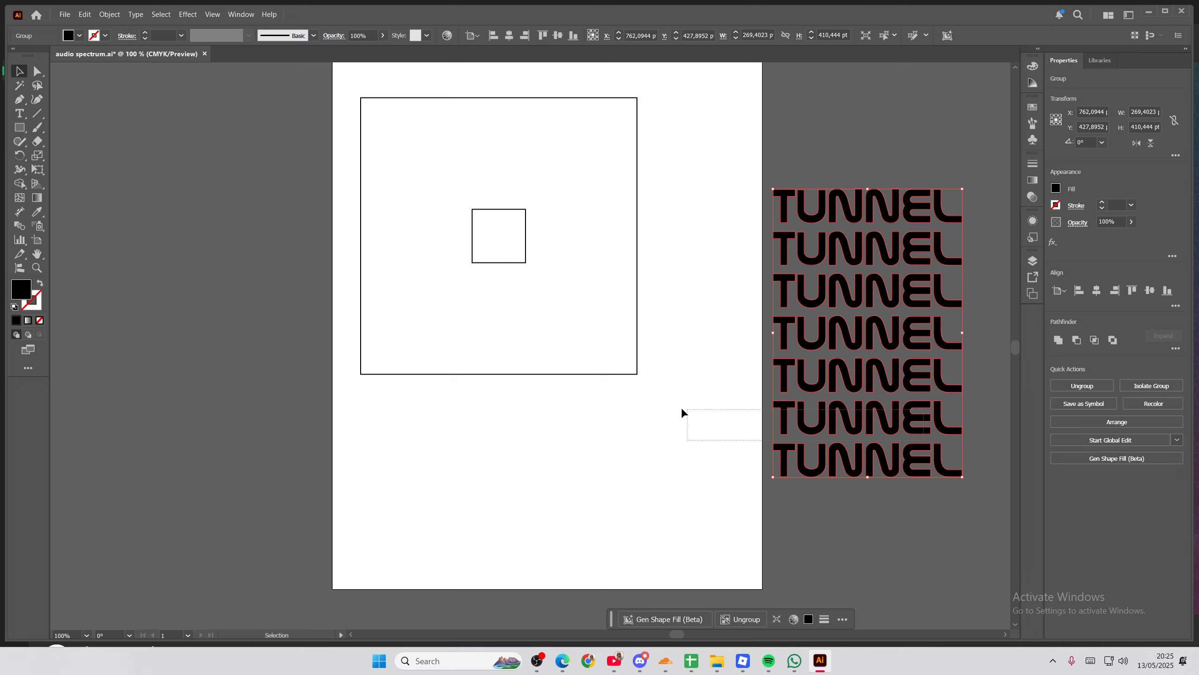
- Fit the TUNNEL stack to the large square's full width and to the height between its upper edge and the small square
{"action": "left_click_drag", "start_coordinate": [854, 326], "coordinate": [444, 245]}
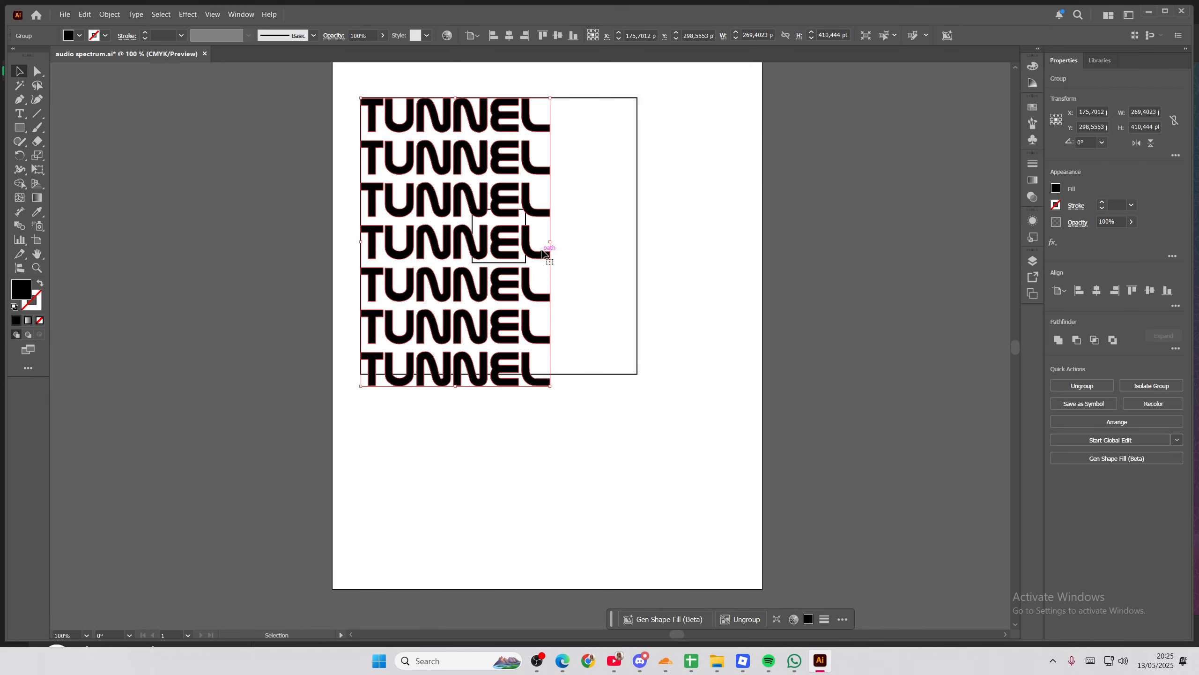
{"action": "left_click_drag", "start_coordinate": [550, 245], "coordinate": [638, 245]}
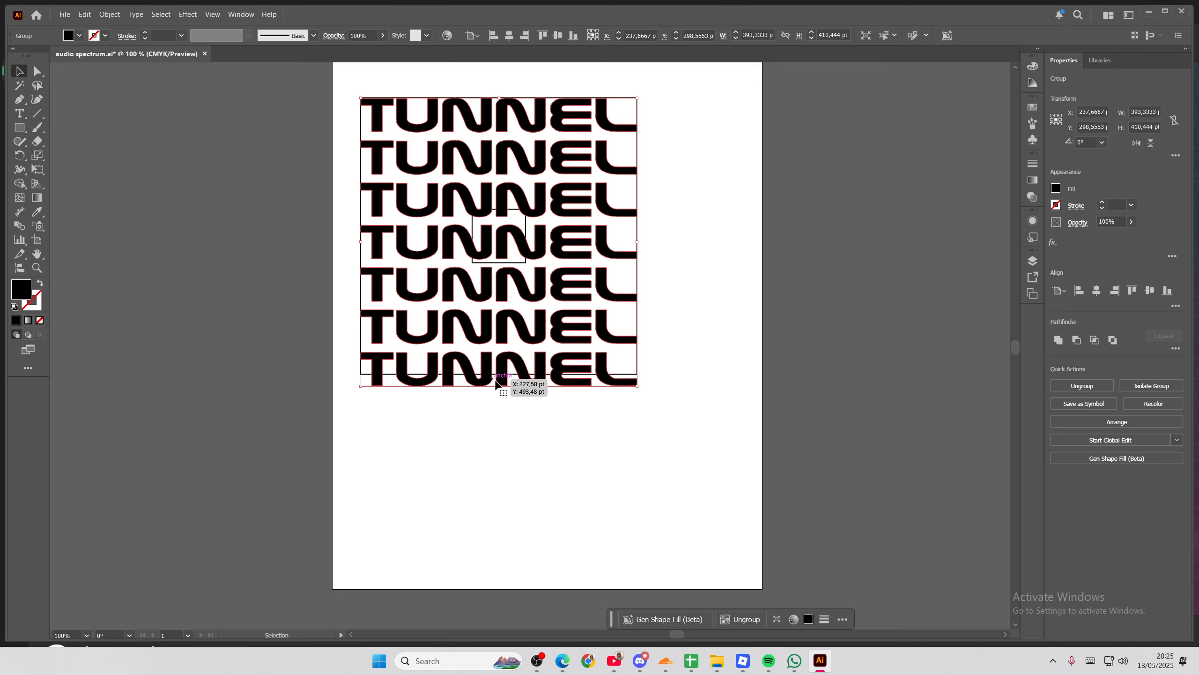
{"action": "left_click_drag", "start_coordinate": [499, 385], "coordinate": [513, 209]}
- Enlarge both squares and the TUNNEL stack together to 556 pt wide and high and centre them horizontally on the artboard
{"action": "left_click_drag", "start_coordinate": [769, 469], "coordinate": [350, 115]}
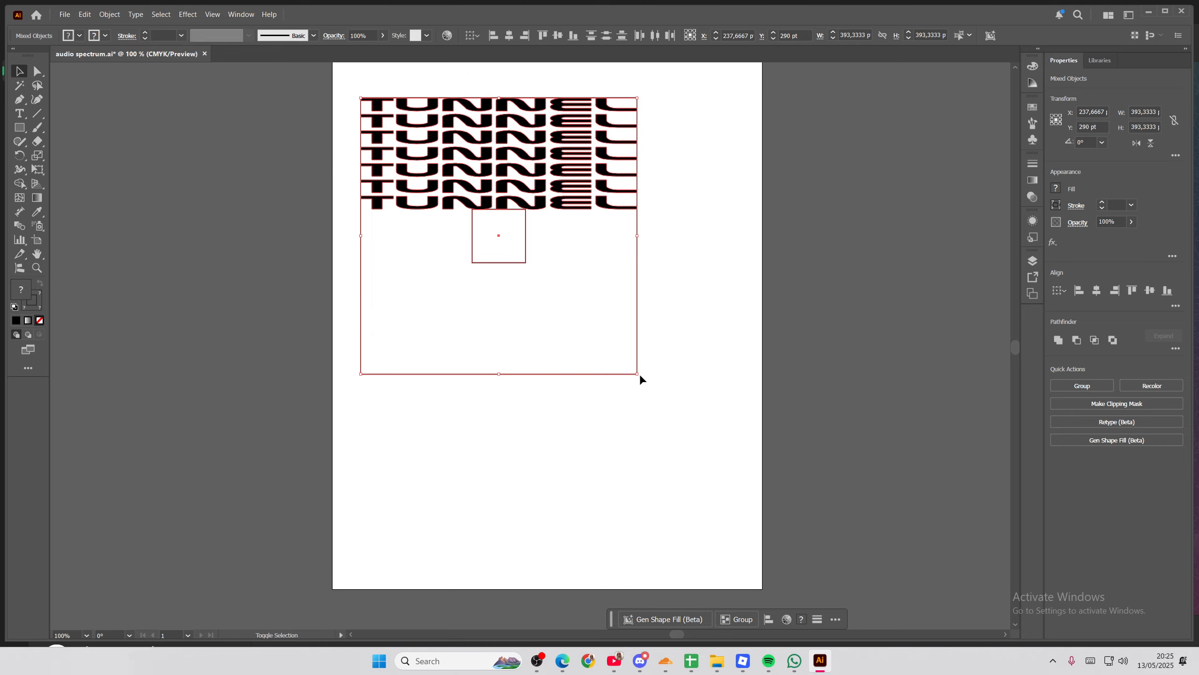
{"action": "left_click_drag", "start_coordinate": [639, 374], "coordinate": [698, 447]}
{"action": "left_click_drag", "start_coordinate": [613, 186], "coordinate": [663, 243]}
{"action": "left_click", "coordinate": [830, 283]}
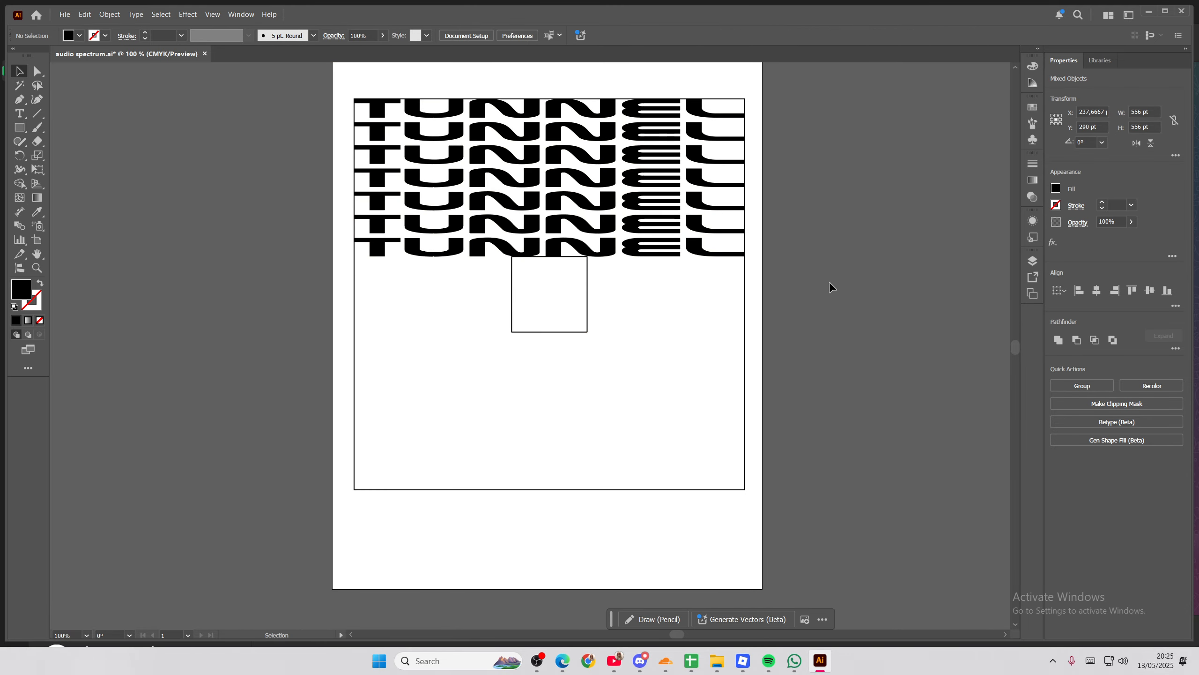
- Distort the TUNNEL stack in perspective with Free Transform so its lower edge narrows to the small square's width
{"action": "left_click", "coordinate": [591, 249]}
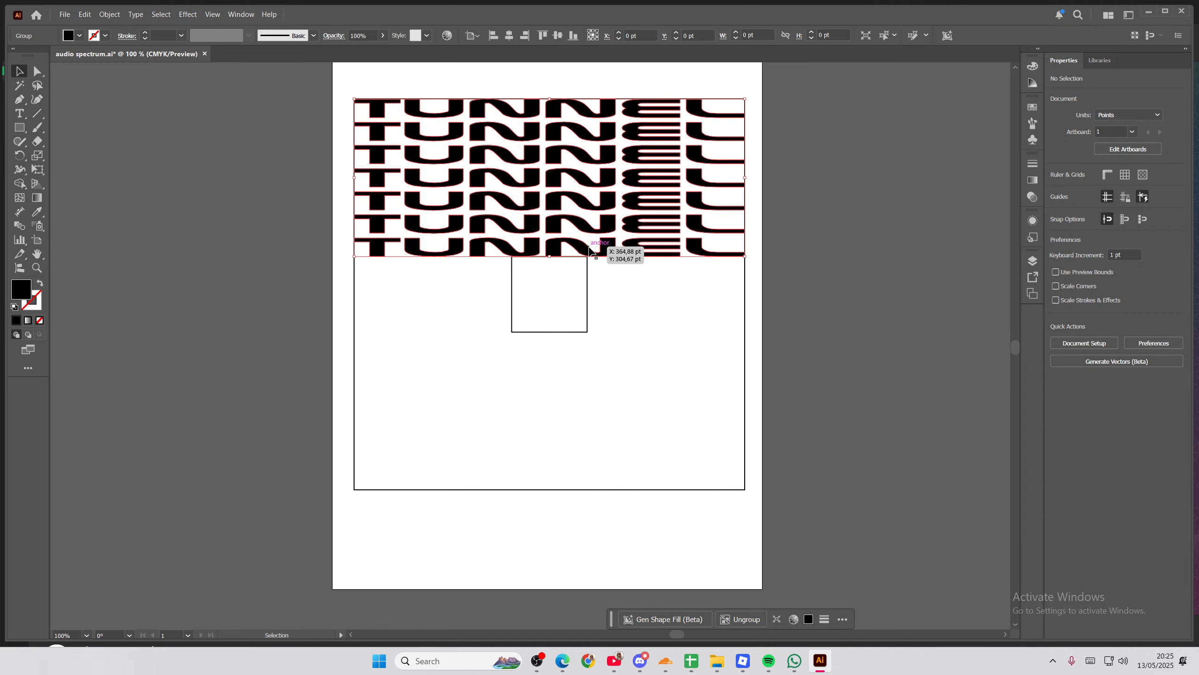
{"action": "left_click", "coordinate": [39, 172]}
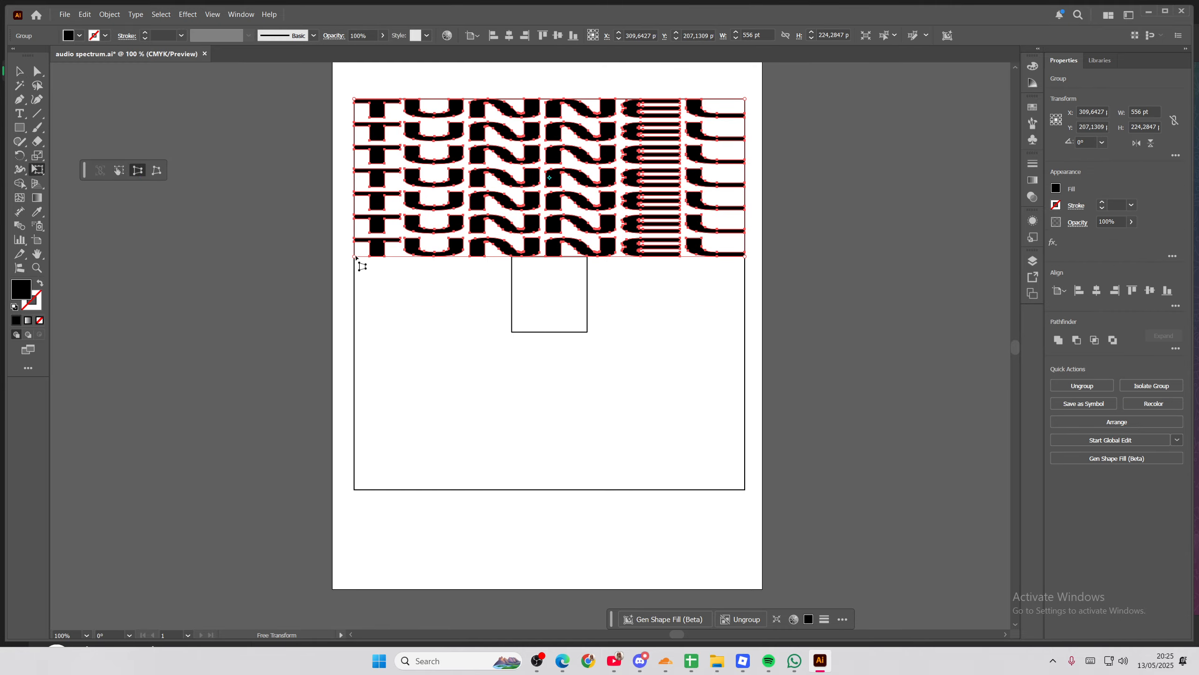
{"action": "left_click_drag", "start_coordinate": [356, 258], "coordinate": [511, 275]}
{"action": "left_click", "coordinate": [18, 71]}
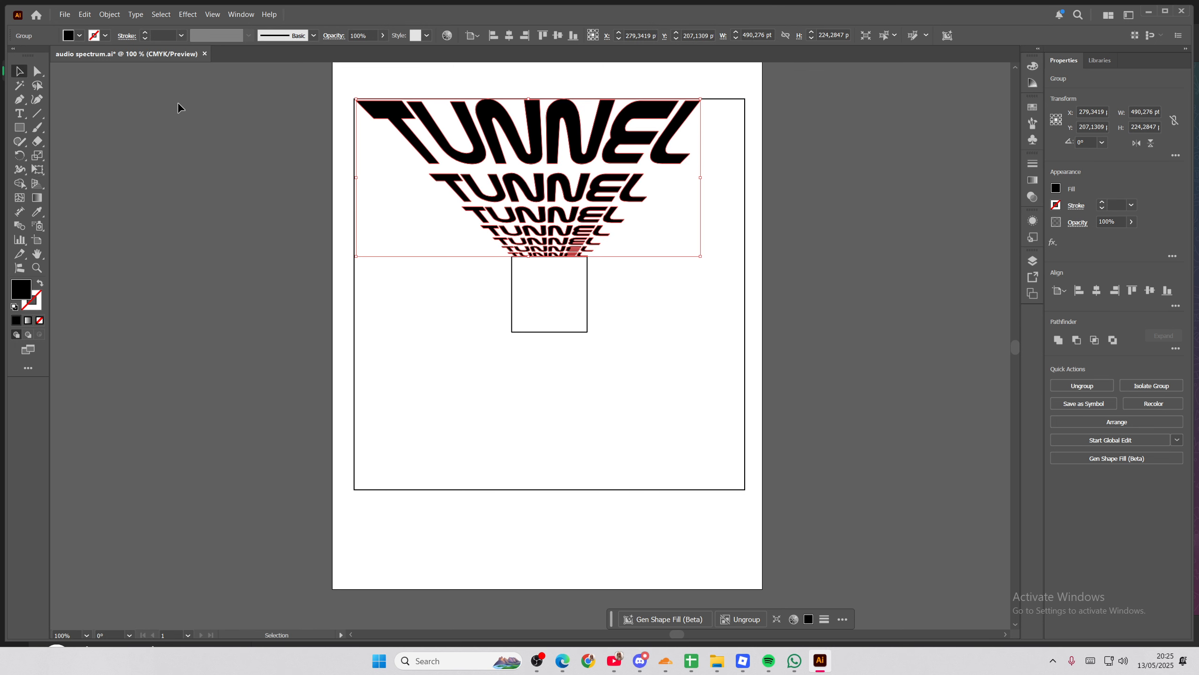
{"action": "left_click", "coordinate": [187, 106]}
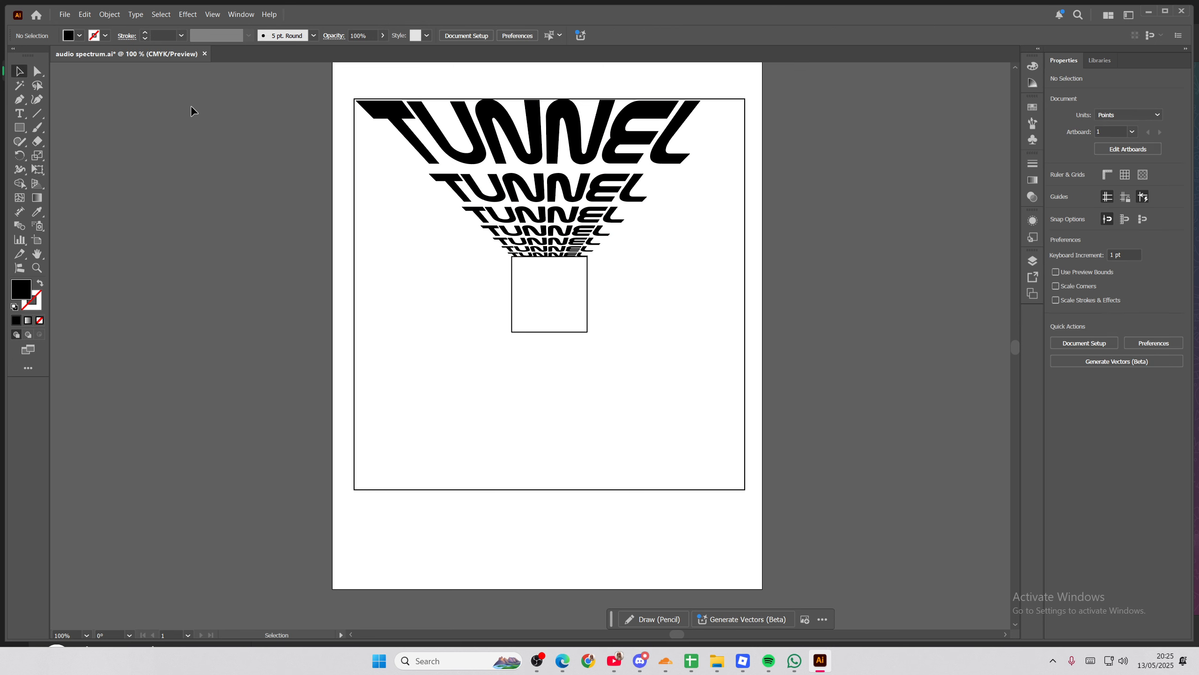
- Duplicate the perspective TUNNEL stack, rotate the copy to 270°, and fit it between the right sides of the two squares
{"action": "left_click", "coordinate": [659, 159]}
{"action": "key", "text": "ctrl+c"}
{"action": "key", "text": "ctrl+v"}
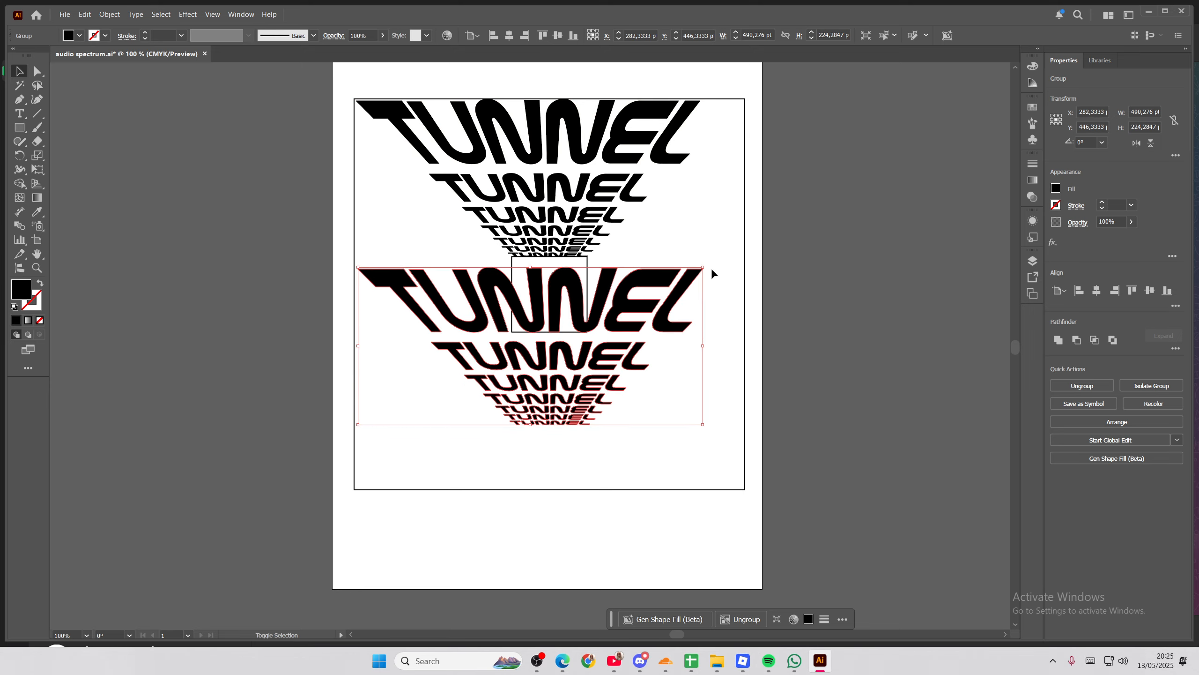
{"action": "left_click_drag", "start_coordinate": [712, 271], "coordinate": [689, 385]}
{"action": "left_click_drag", "start_coordinate": [611, 414], "coordinate": [586, 434]}
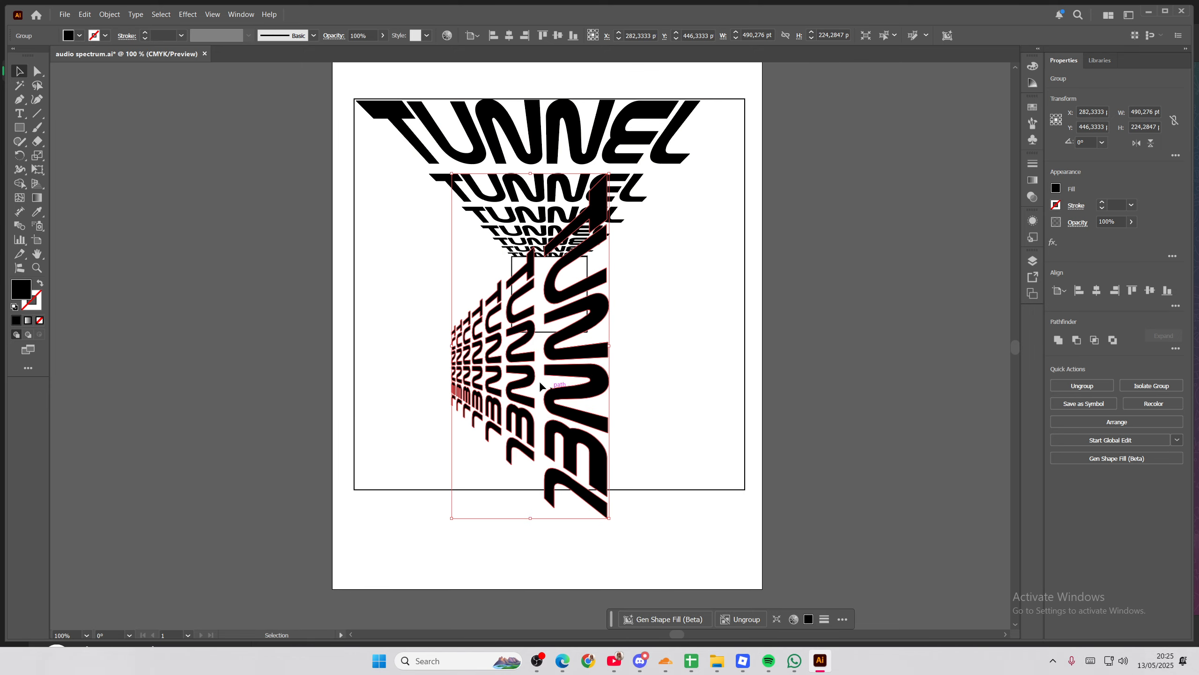
{"action": "left_click_drag", "start_coordinate": [534, 378], "coordinate": [671, 311]}
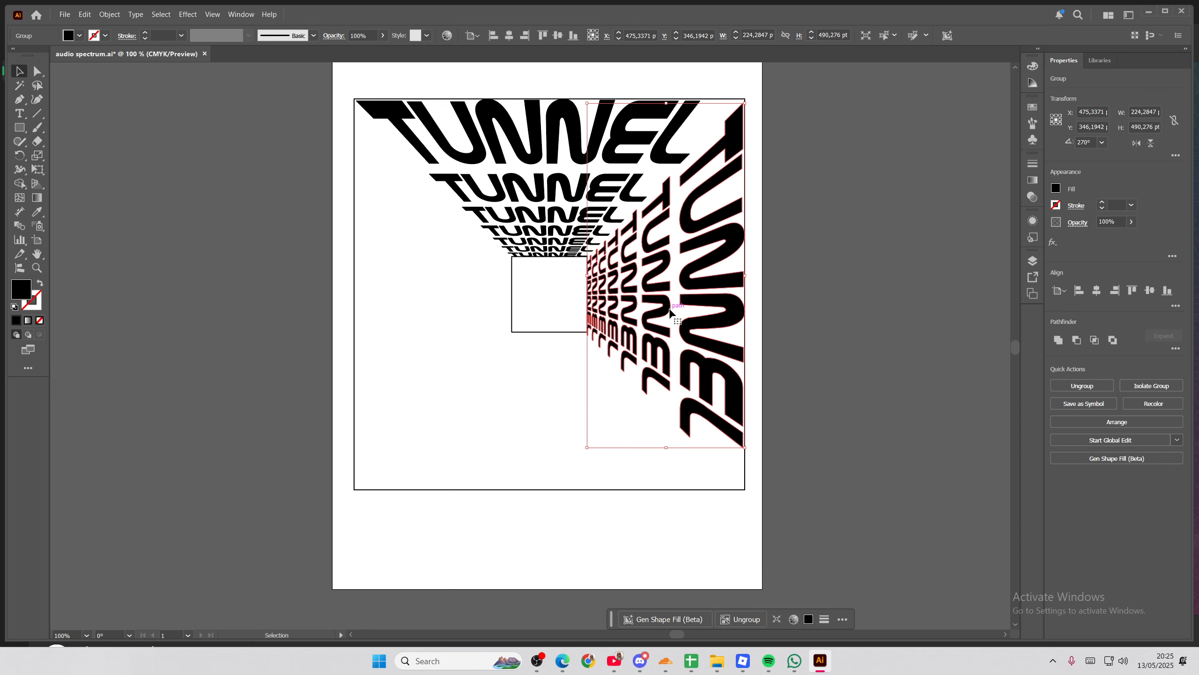
- Duplicate the right-hand TUNNEL stack, rotate the copy to 180°, and fit it between the lower sides of the two squares
{"action": "key", "text": "ctrl+c"}
{"action": "key", "text": "ctrl+v"}
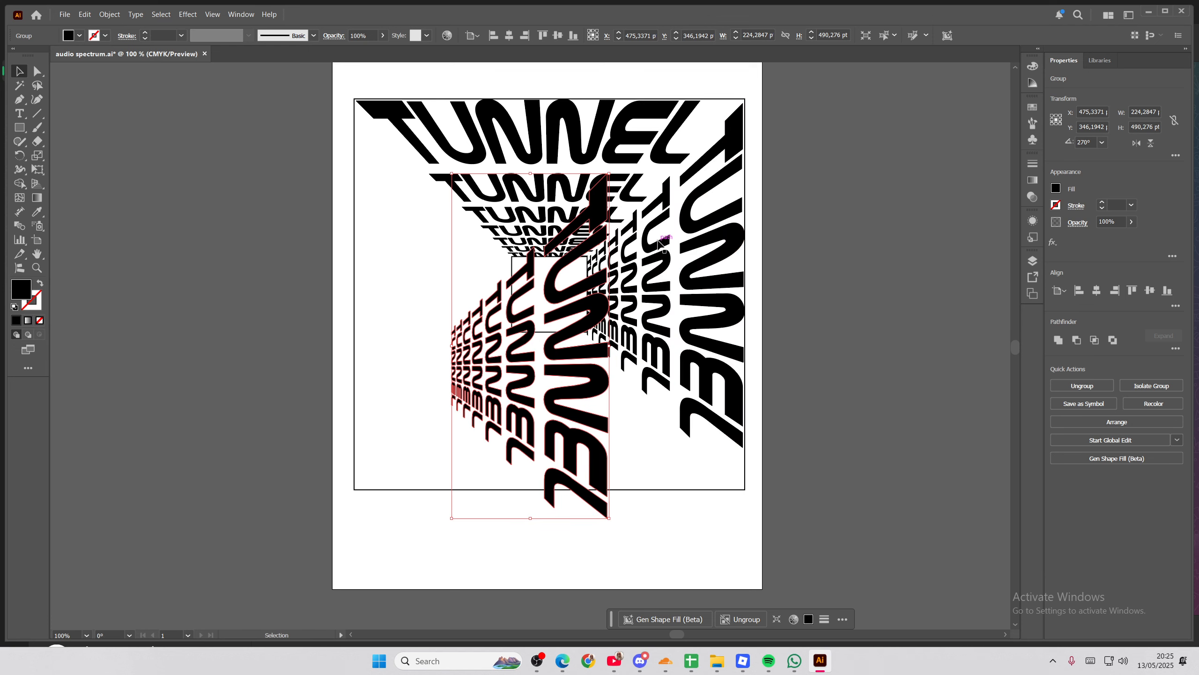
{"action": "left_click_drag", "start_coordinate": [613, 170], "coordinate": [676, 447]}
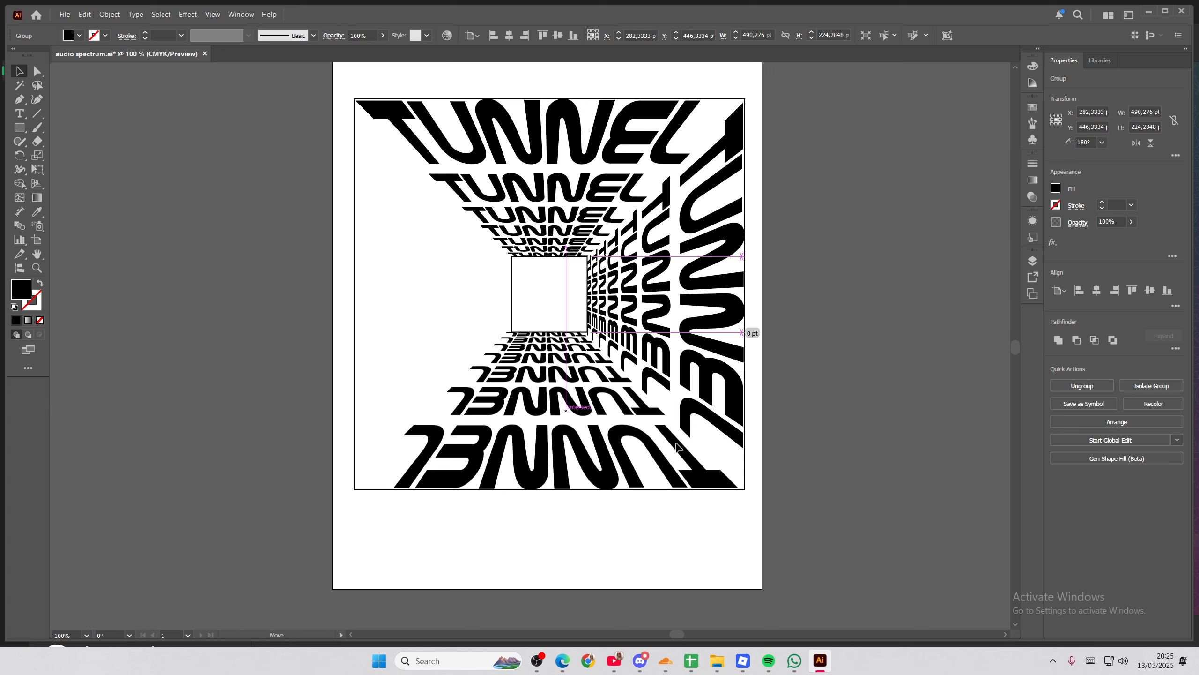
{"action": "left_click_drag", "start_coordinate": [676, 445], "coordinate": [670, 445]}
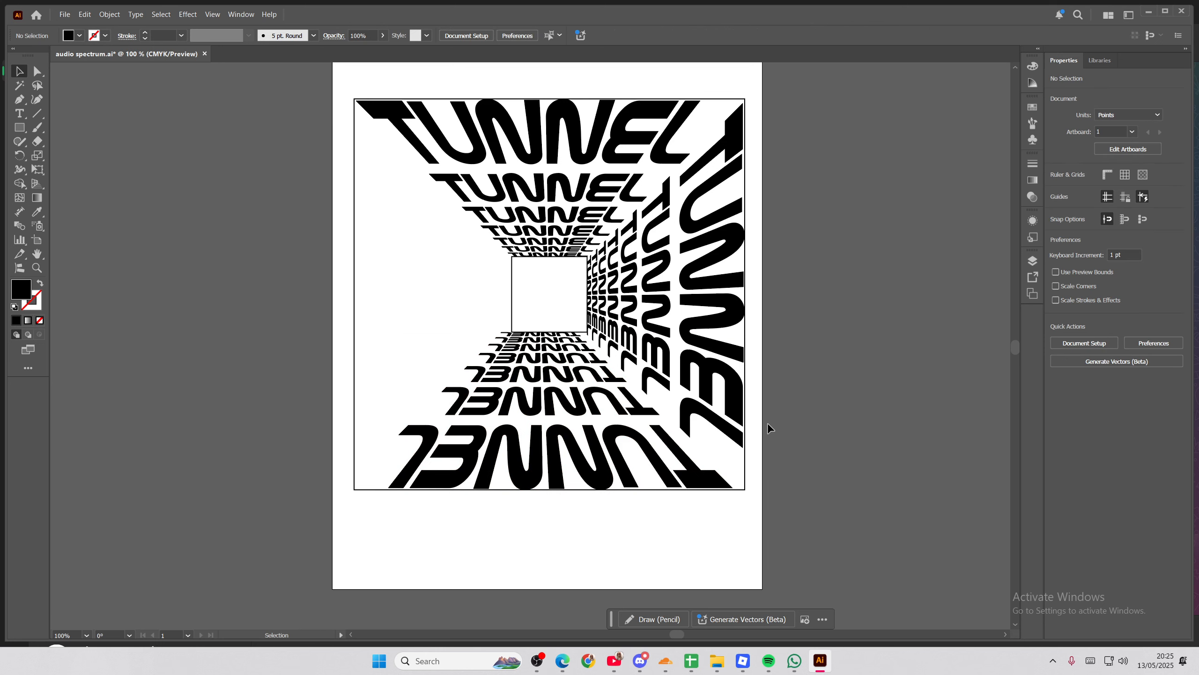
{"action": "left_click", "coordinate": [782, 375]}
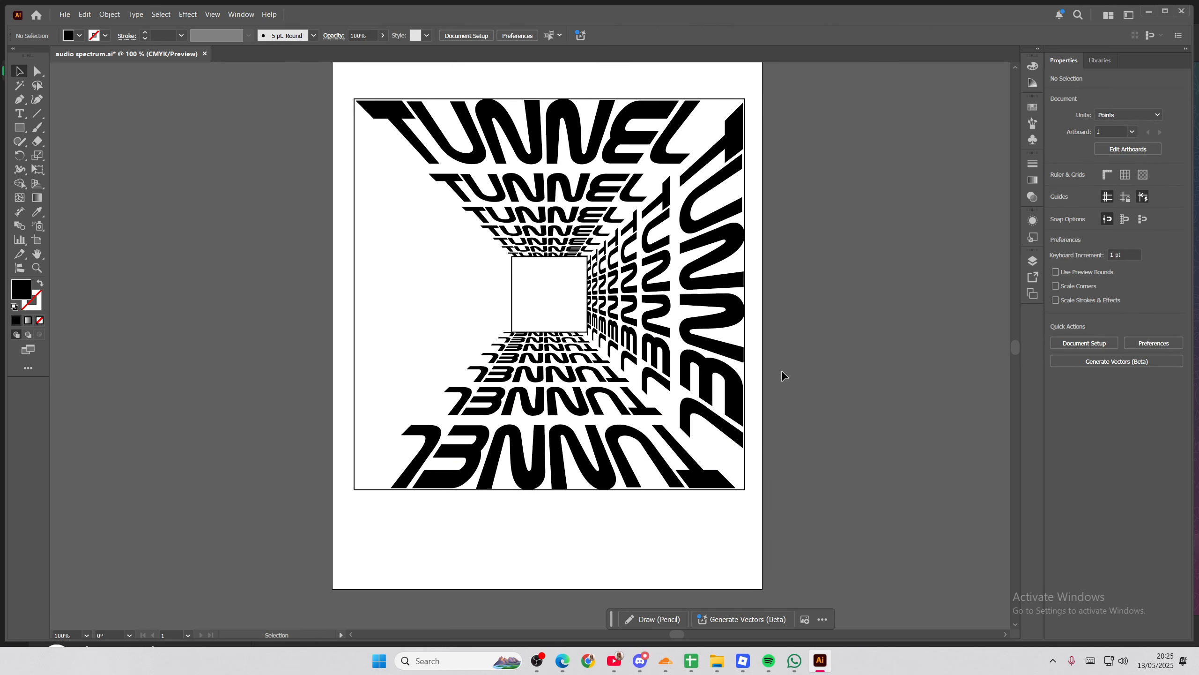
- Try a reflected copy of the right-hand TUNNEL stack between the left sides of the two squares, and remove that copy
{"action": "left_click", "coordinate": [716, 337]}
{"action": "key", "text": "ctrl+c"}
{"action": "key", "text": "ctrl+v"}
{"action": "right_click", "coordinate": [590, 306]}
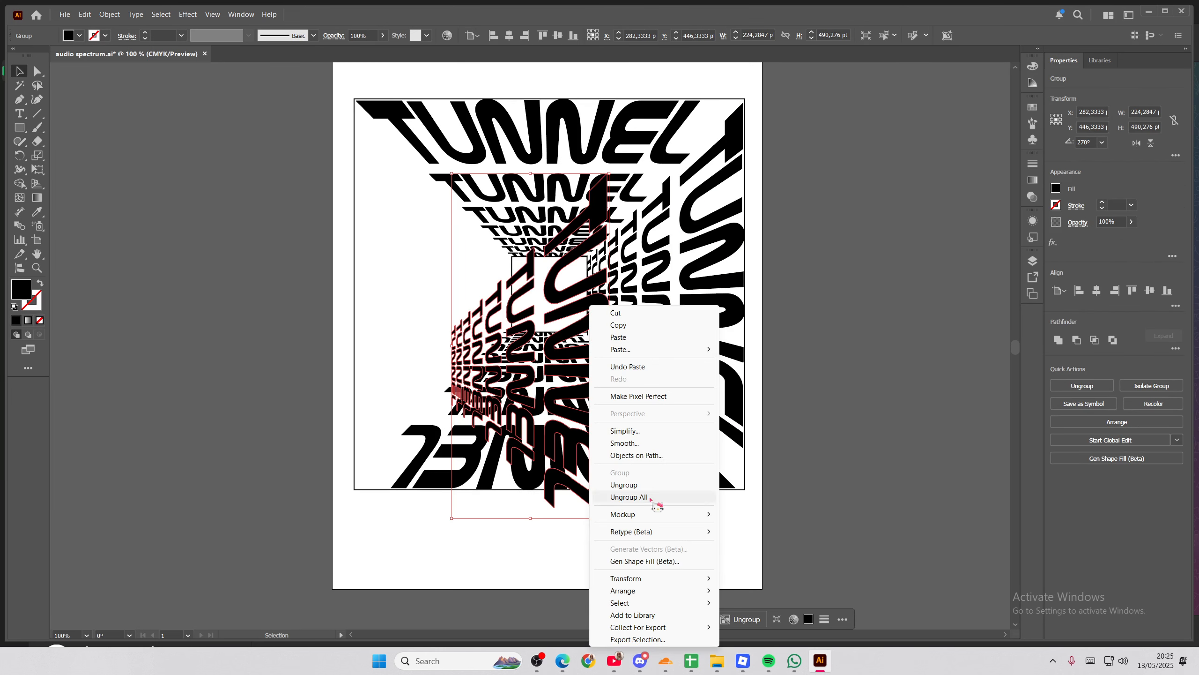
{"action": "mouse_move", "coordinate": [649, 579]}
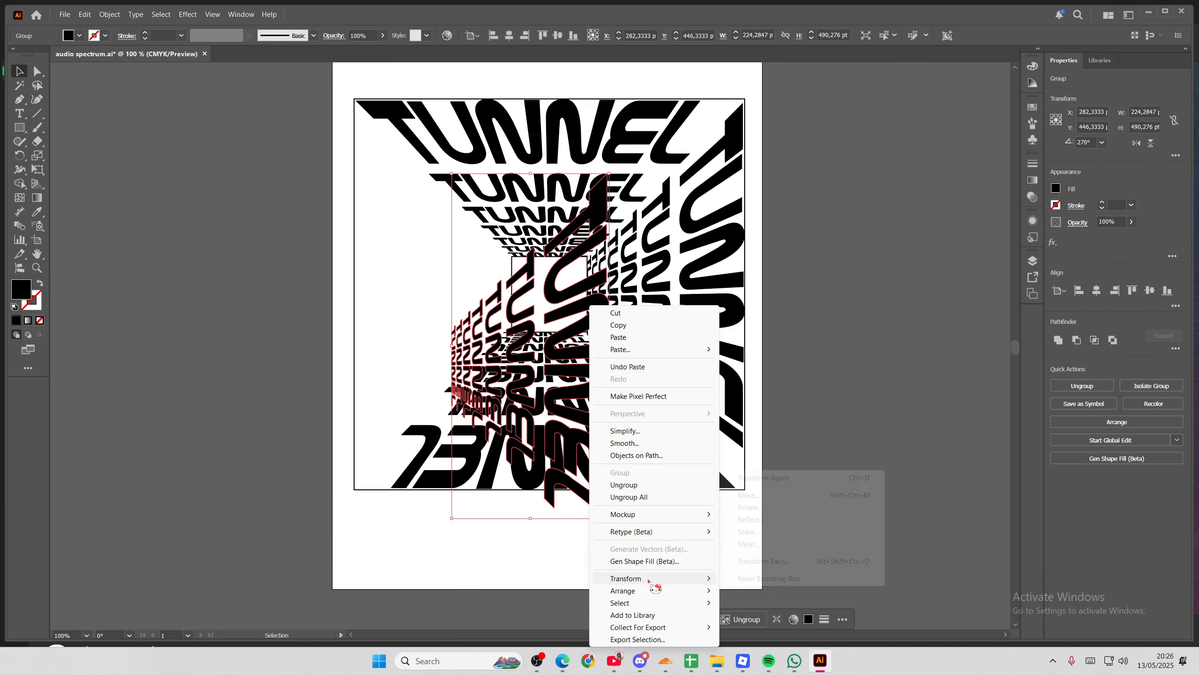
{"action": "left_click", "coordinate": [751, 519]}
{"action": "left_click", "coordinate": [602, 403]}
{"action": "left_click_drag", "start_coordinate": [535, 419], "coordinate": [439, 350]}
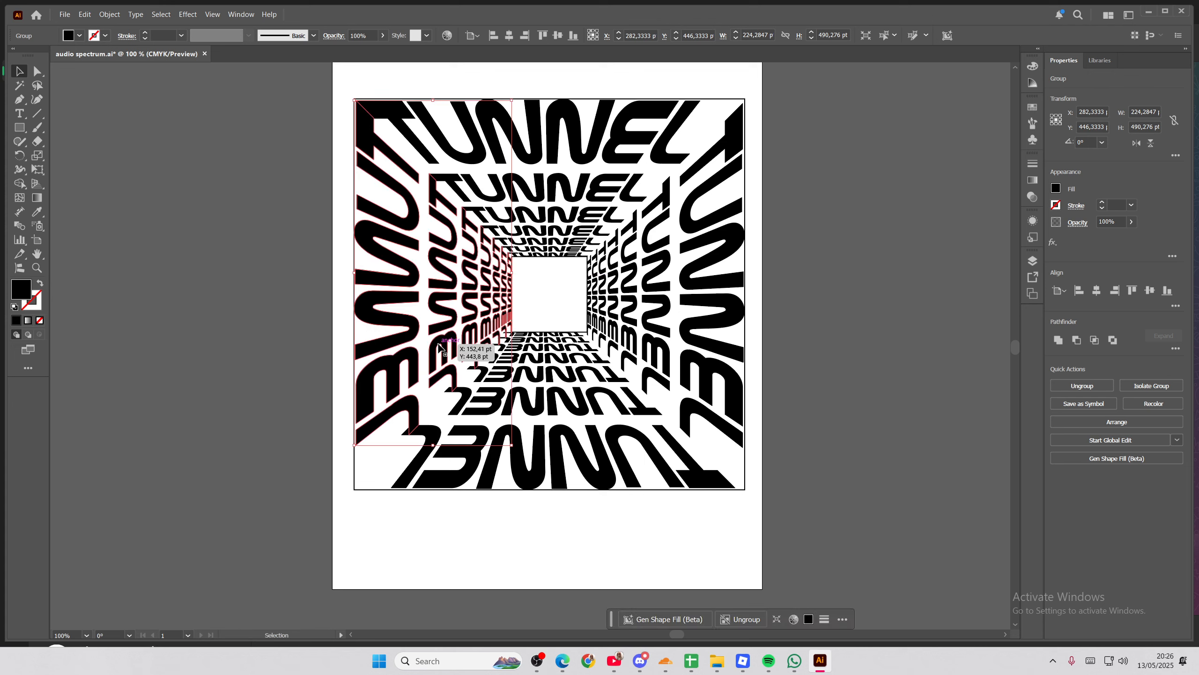
{"action": "key", "text": "Delete"}
- Fit a copy of the lower TUNNEL stack, rotated to 90°, between the squares' left sides, and shift the lower stack right to the outer square's edge
{"action": "key", "text": "ctrl+v"}
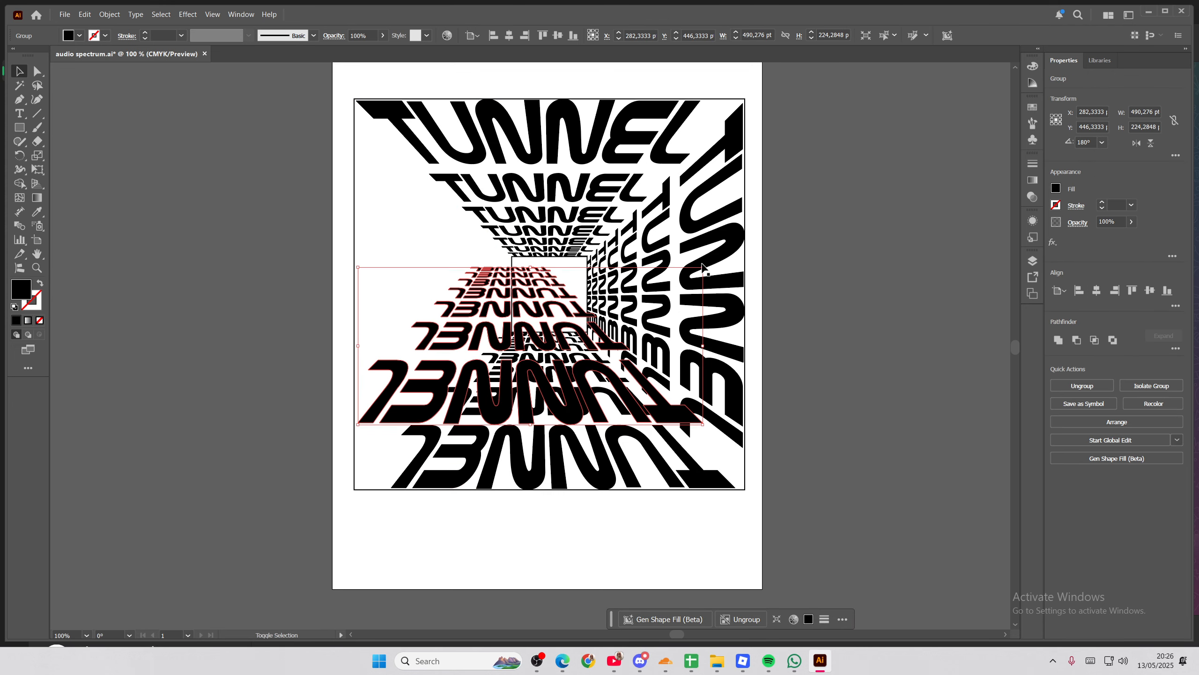
{"action": "left_click_drag", "start_coordinate": [702, 267], "coordinate": [609, 518]}
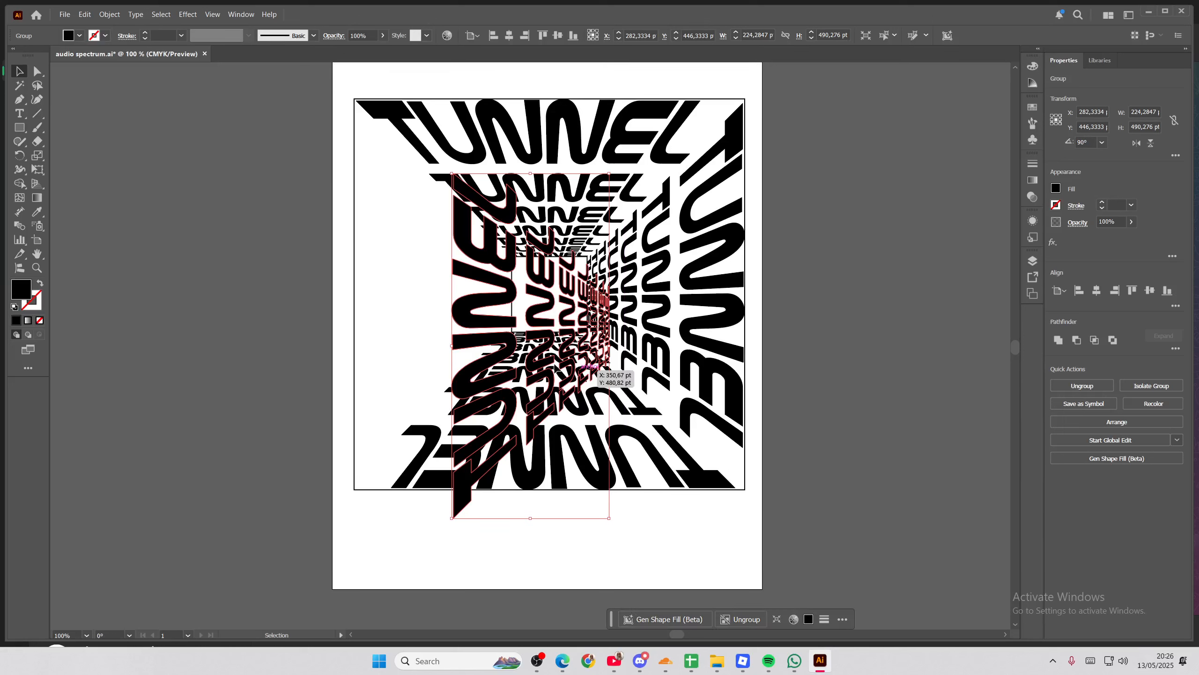
{"action": "left_click_drag", "start_coordinate": [501, 354], "coordinate": [404, 318]}
{"action": "left_click_drag", "start_coordinate": [688, 474], "coordinate": [710, 474]}
{"action": "left_click", "coordinate": [814, 445]}
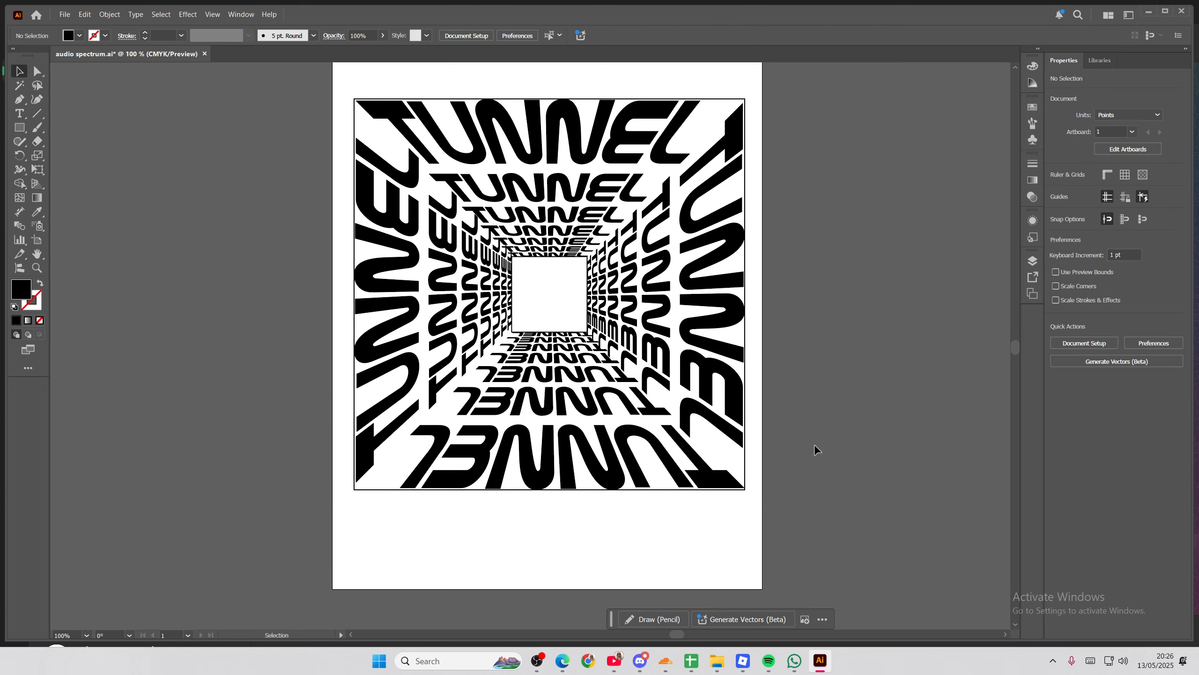
{"action": "left_click", "coordinate": [625, 269]}
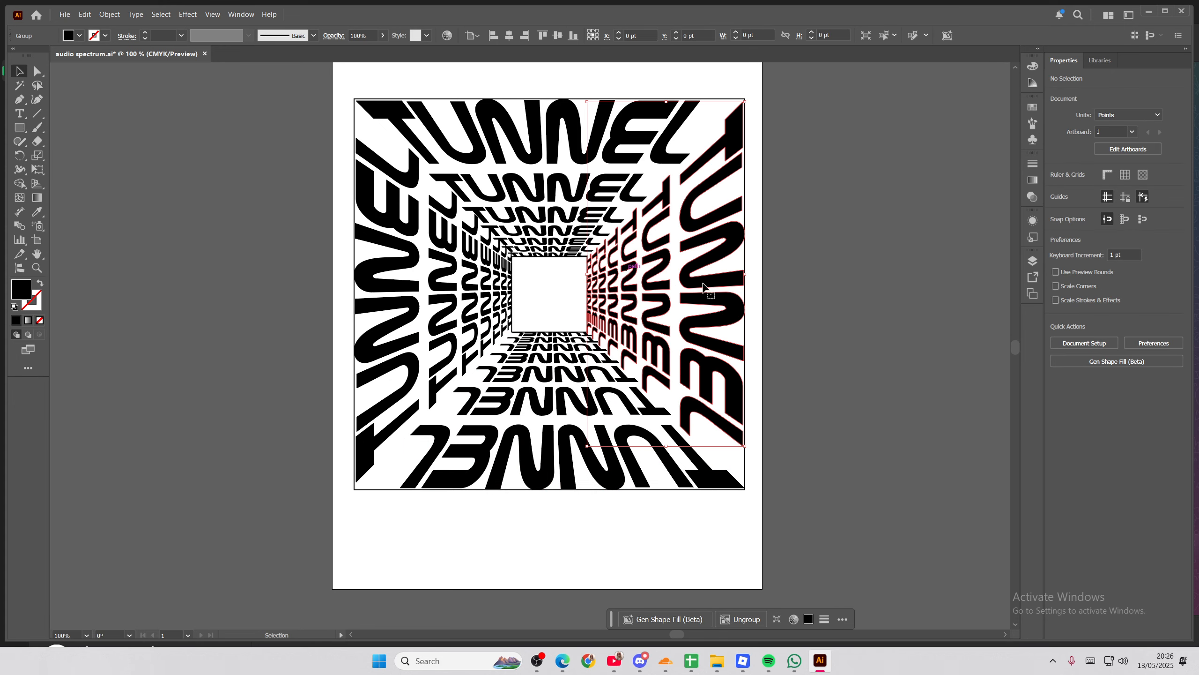
{"action": "left_click", "coordinate": [798, 309]}
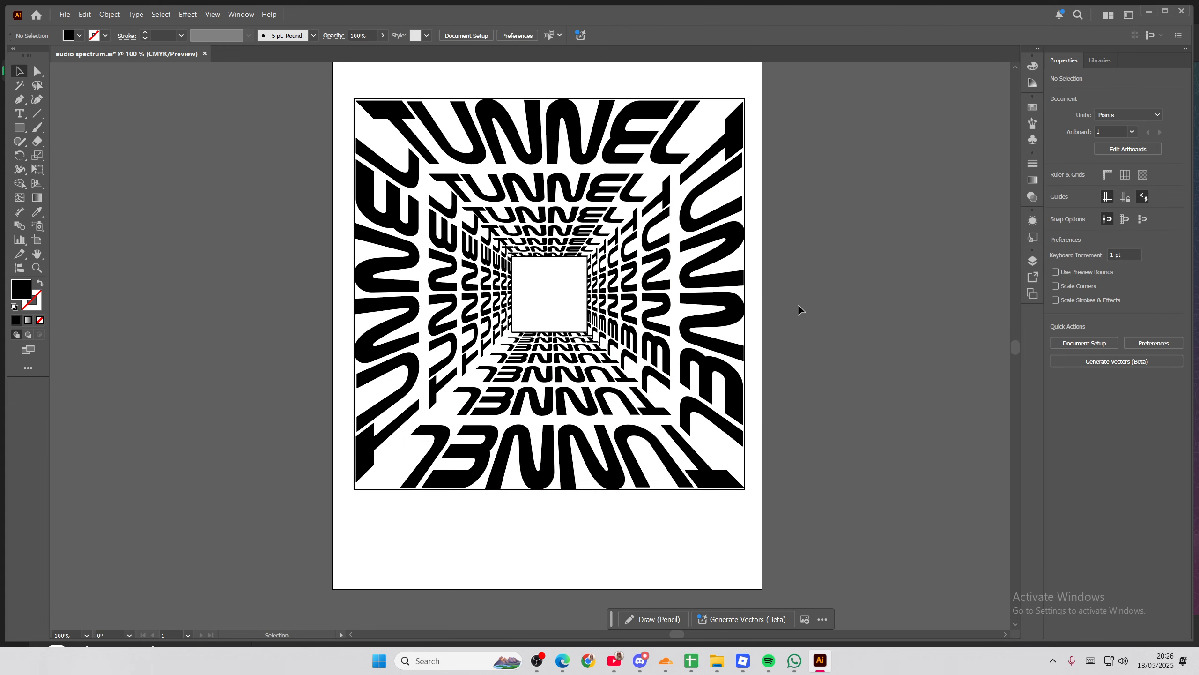
- Delete the outer and inner guide squares, leaving only the four TUNNEL stacks
{"action": "left_click", "coordinate": [373, 490]}
{"action": "key", "text": "Delete"}
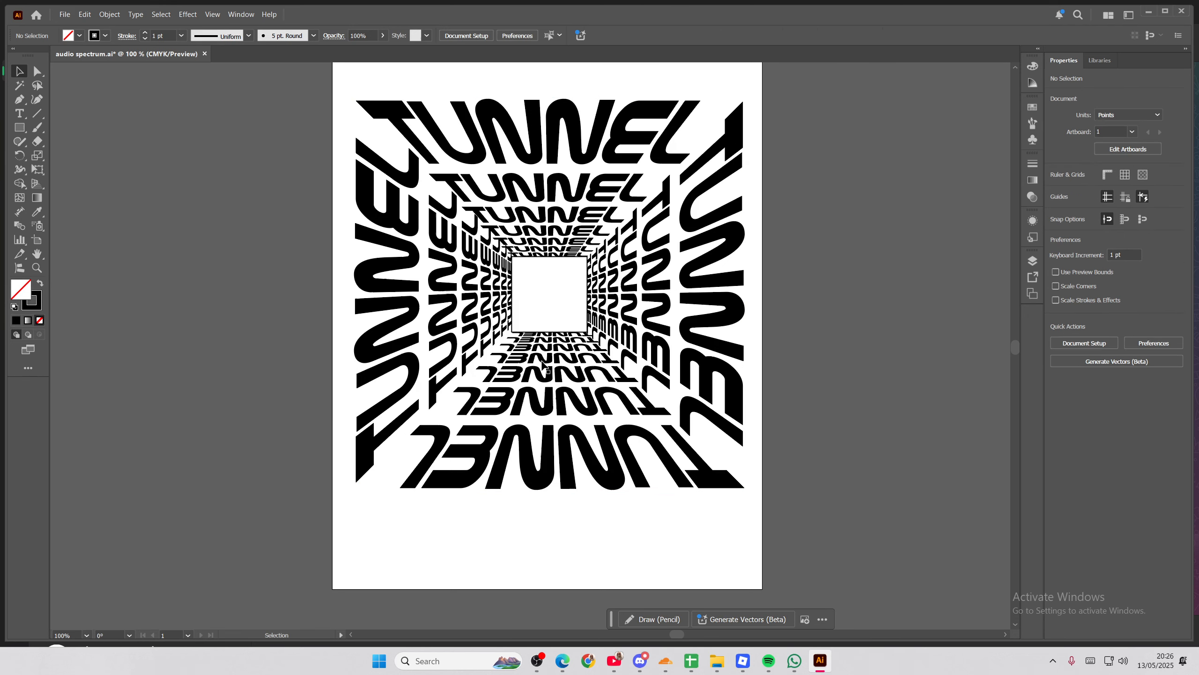
{"action": "left_click", "coordinate": [513, 328]}
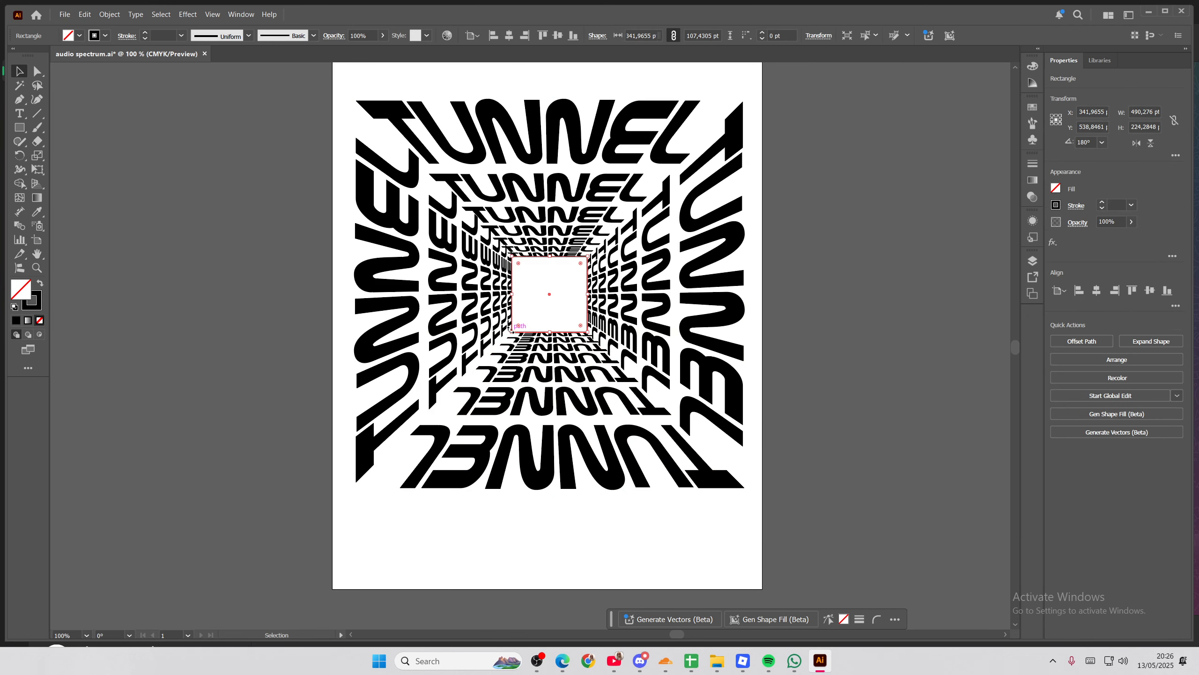
{"action": "left_click", "coordinate": [804, 337]}
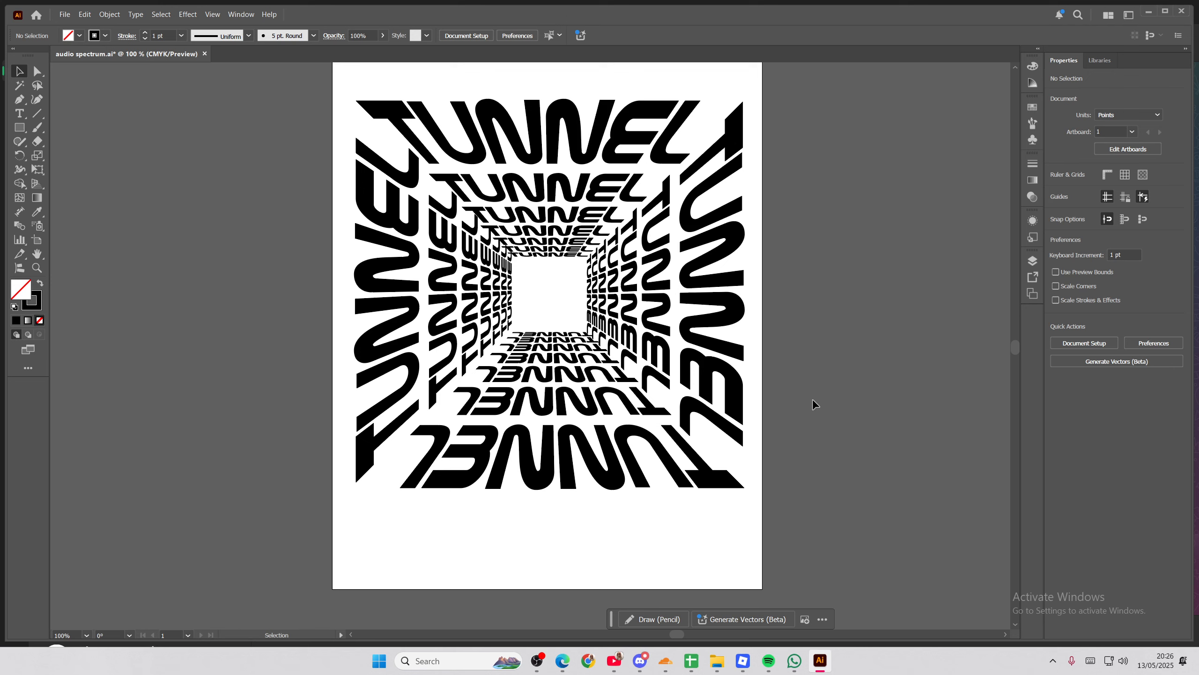
- Set the fill of all four TUNNEL stacks to 000000 and replace it with the lightest grey swatch
{"action": "left_click_drag", "start_coordinate": [791, 502], "coordinate": [297, 96]}
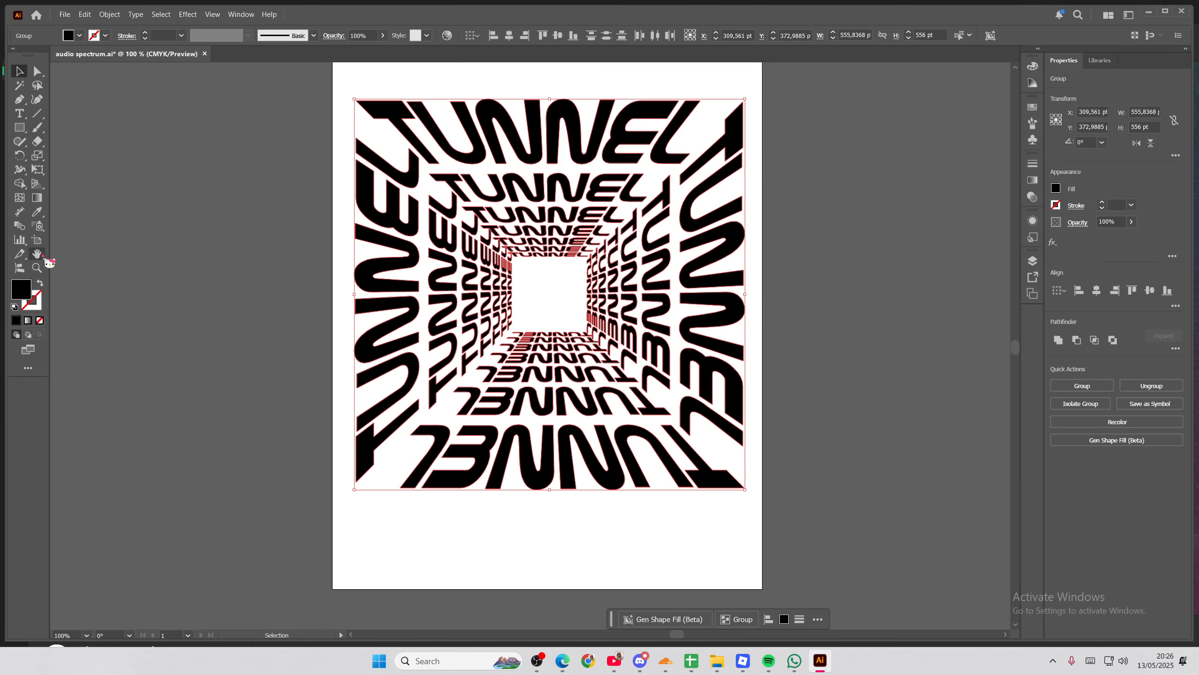
{"action": "double_click", "coordinate": [21, 289]}
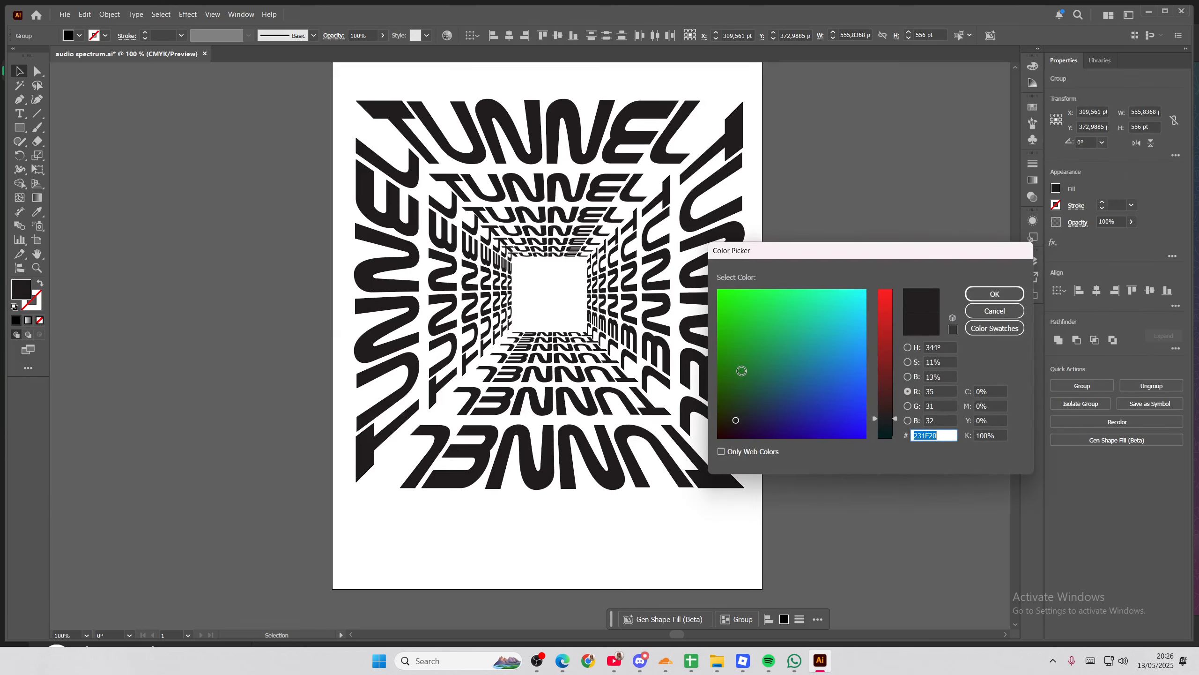
{"action": "type", "text": "000000"}
{"action": "key", "text": "Return"}
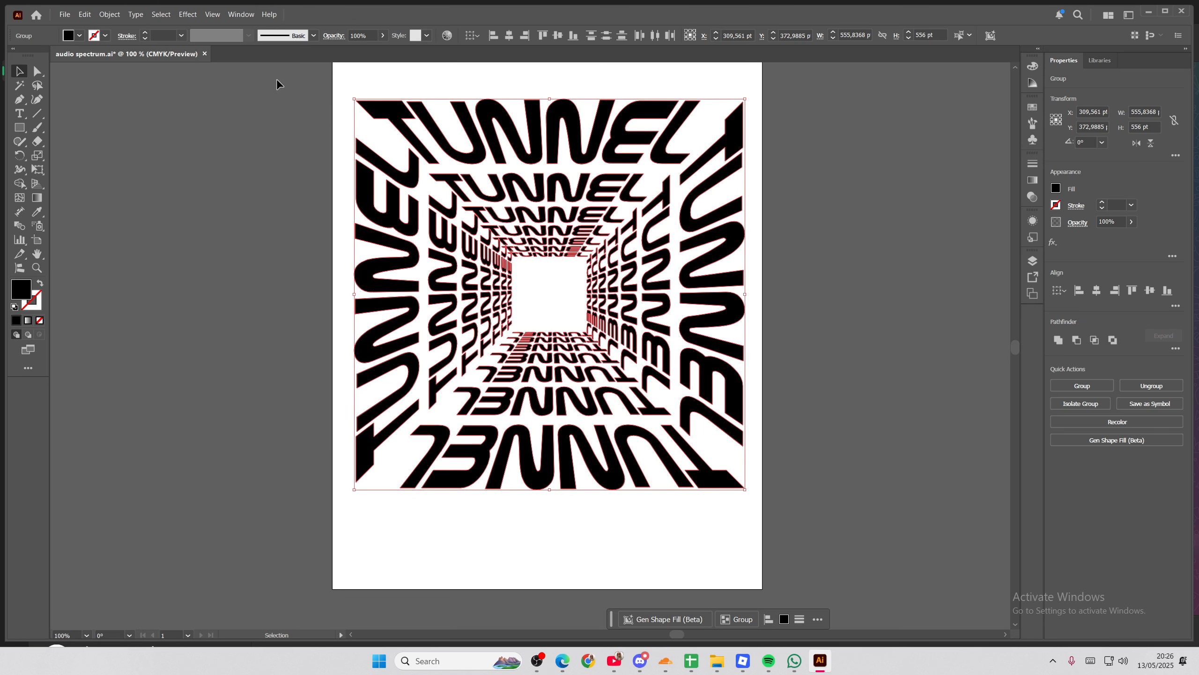
{"action": "left_click", "coordinate": [94, 37]}
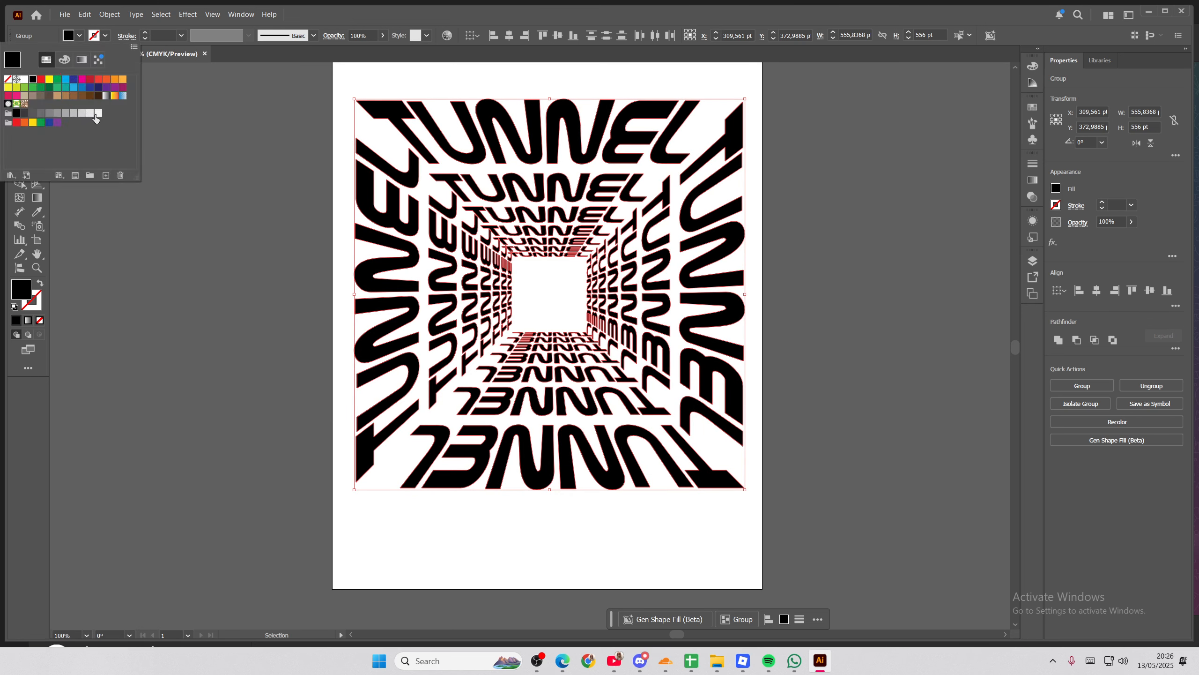
{"action": "left_click", "coordinate": [95, 118]}
{"action": "left_click", "coordinate": [201, 134]}
- Draw a 608 pt square covering the whole TUNNEL design and fill it with black
{"action": "key", "text": "m"}
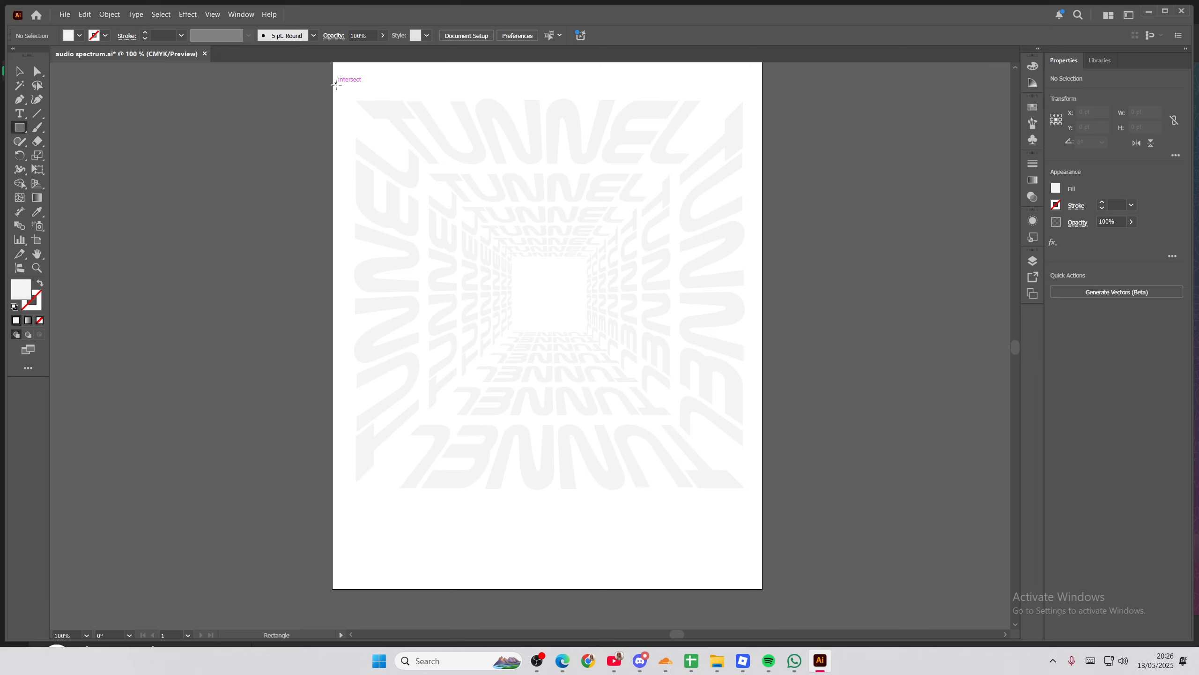
{"action": "left_click_drag", "start_coordinate": [336, 85], "coordinate": [728, 511]}
{"action": "left_click", "coordinate": [89, 36]}
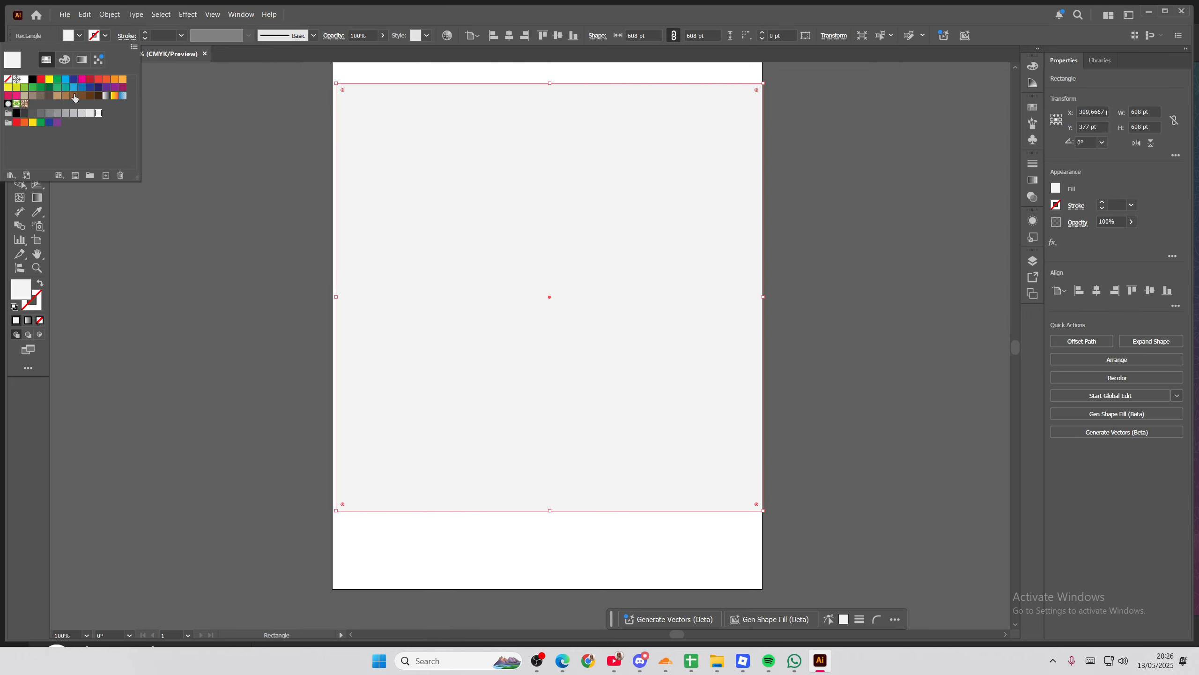
{"action": "left_click", "coordinate": [17, 113]}
{"action": "key", "text": "Escape"}
{"action": "left_click", "coordinate": [19, 71]}
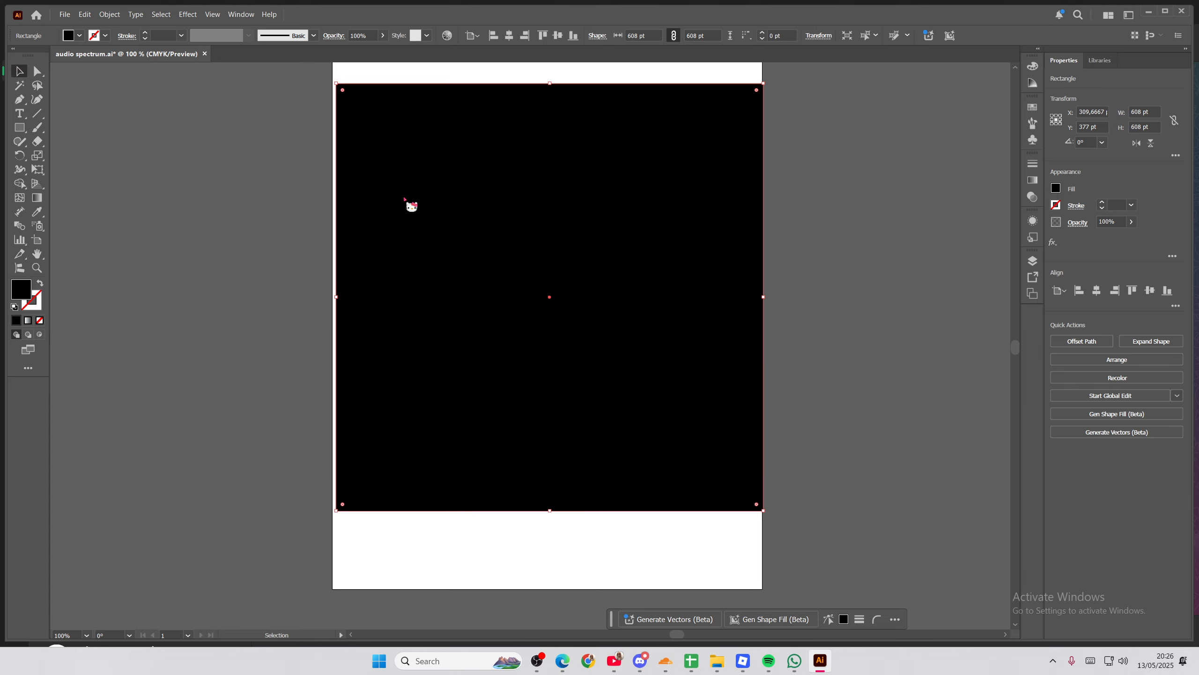
- Send the black square behind the TUNNEL text and extend its left side to the artboard edge, making it about 614 pt wide
{"action": "right_click", "coordinate": [405, 199]}
{"action": "left_click", "coordinate": [825, 376]}
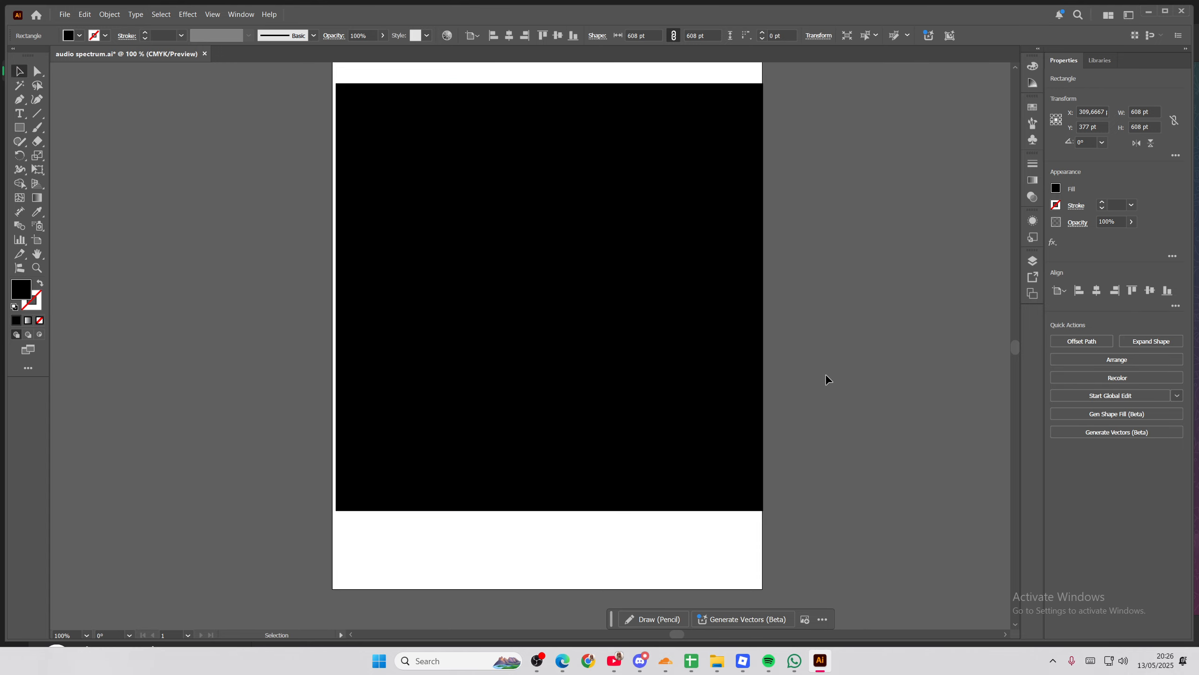
{"action": "left_click", "coordinate": [724, 390]}
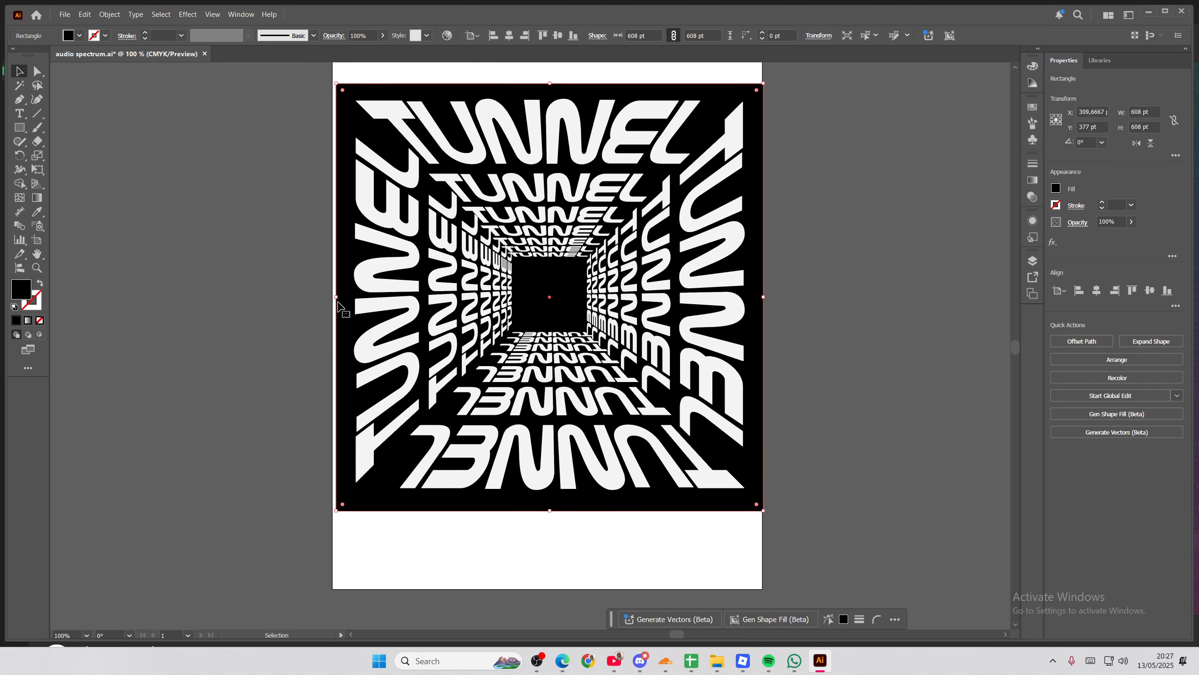
{"action": "left_click_drag", "start_coordinate": [338, 298], "coordinate": [335, 298]}
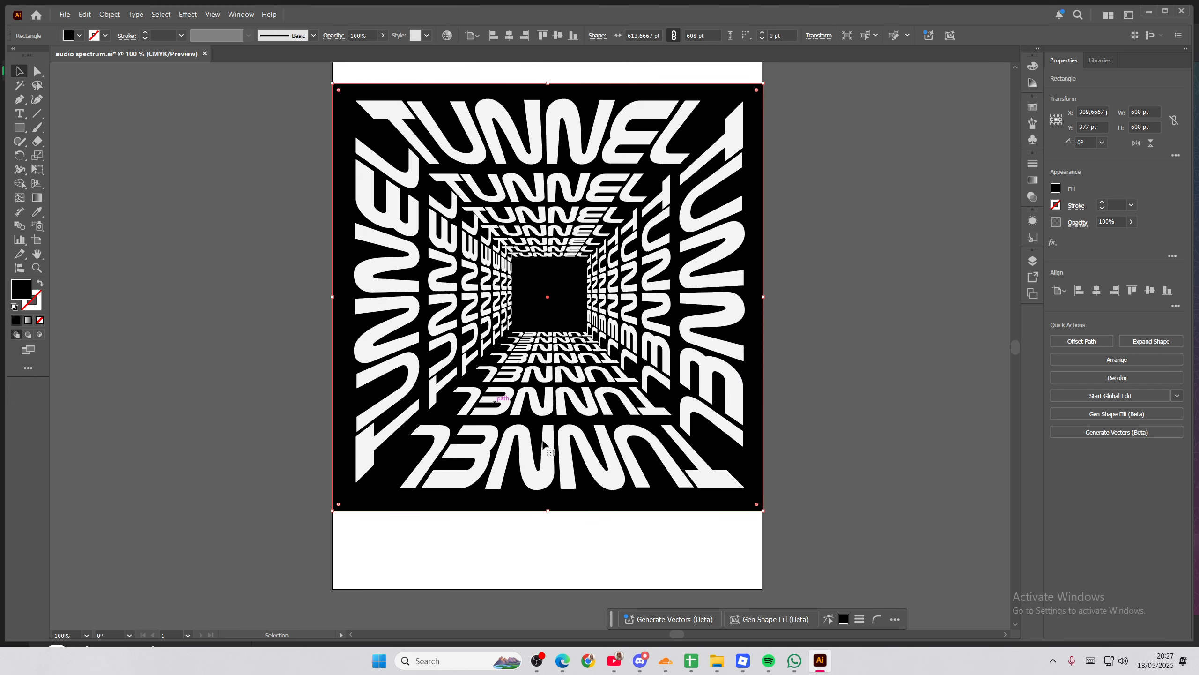
{"action": "left_click", "coordinate": [307, 374]}
{"action": "scroll", "coordinate": [272, 410], "scroll_direction": "up", "scroll_amount": 3}
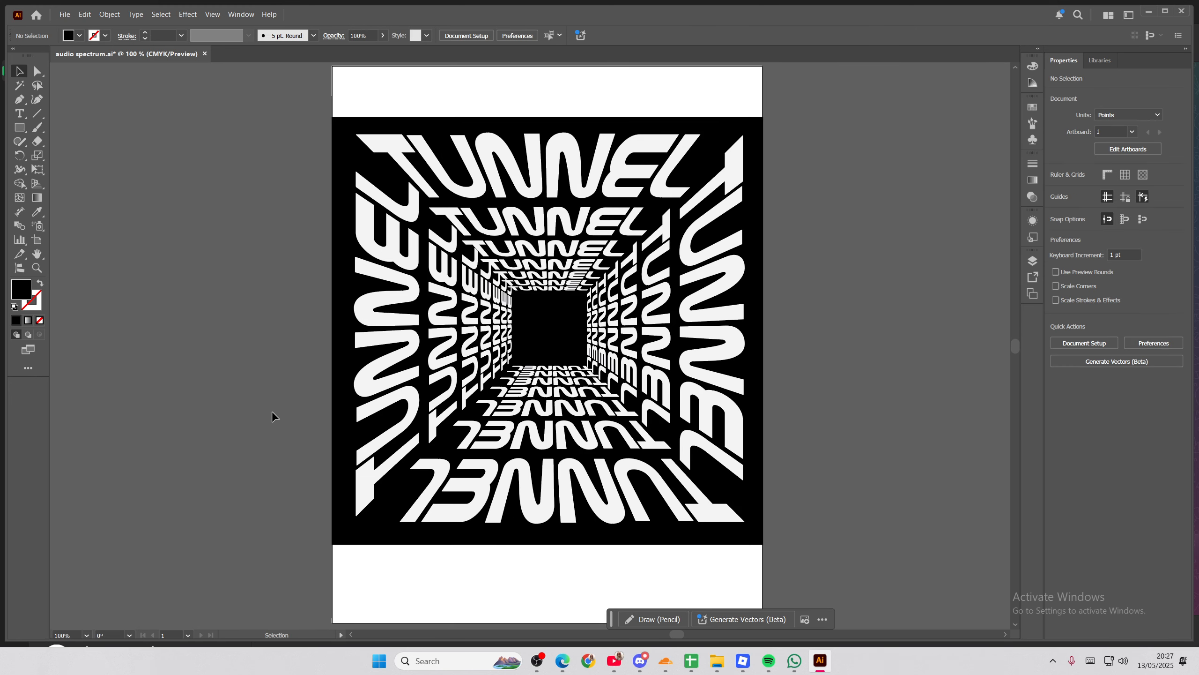